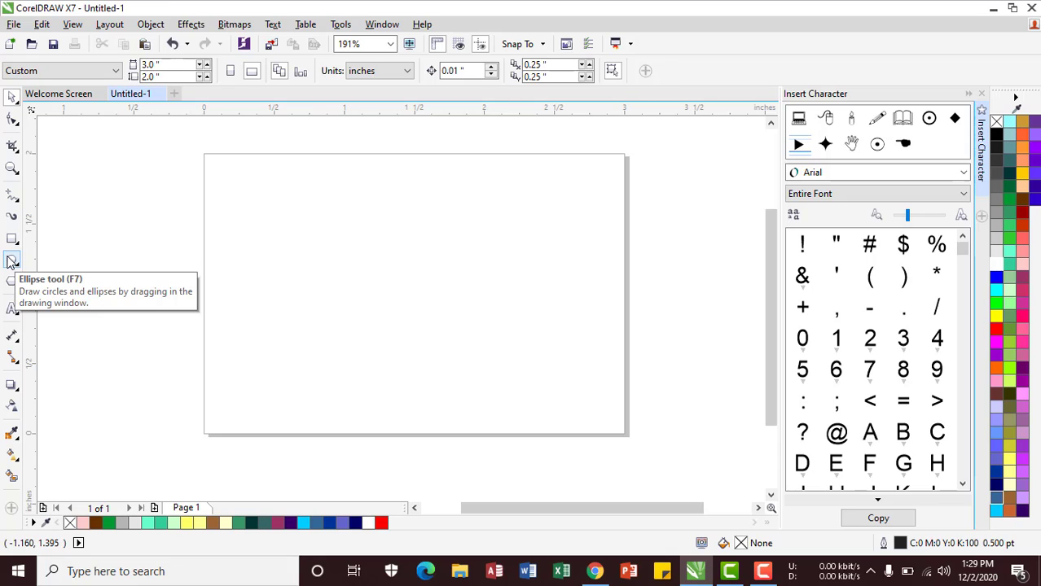
Draw a circle about 1.28 in across on the page and add a concentric copy scaled to about 0.724 in.
click(10, 261)
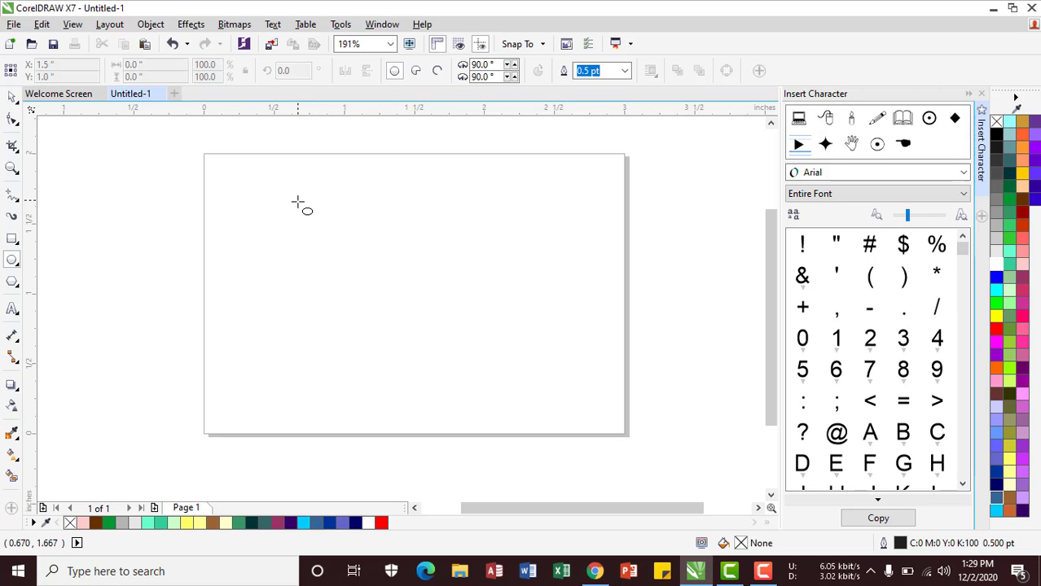
drag(297, 202, 476, 344)
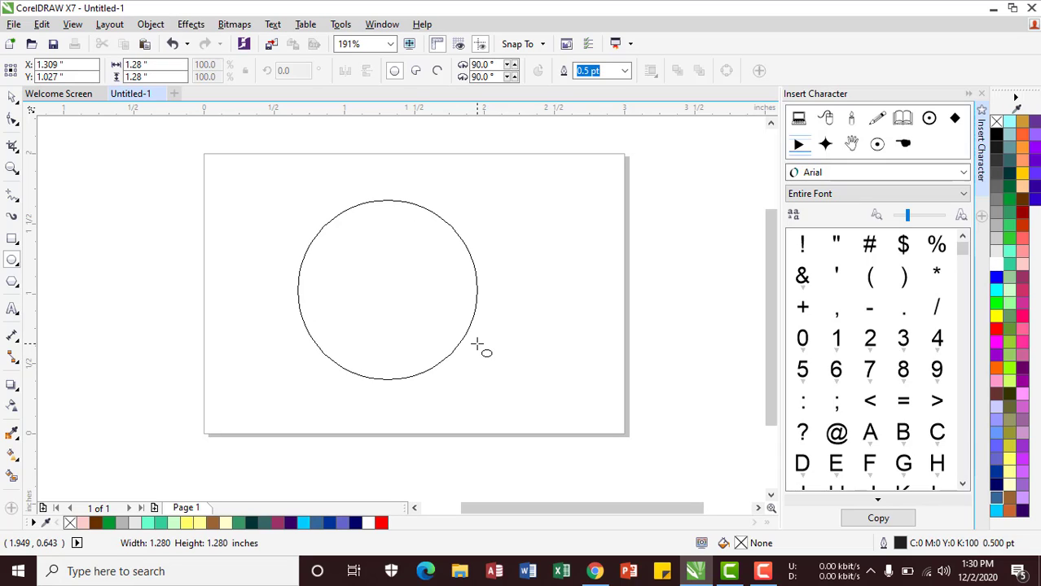
drag(476, 345, 477, 345)
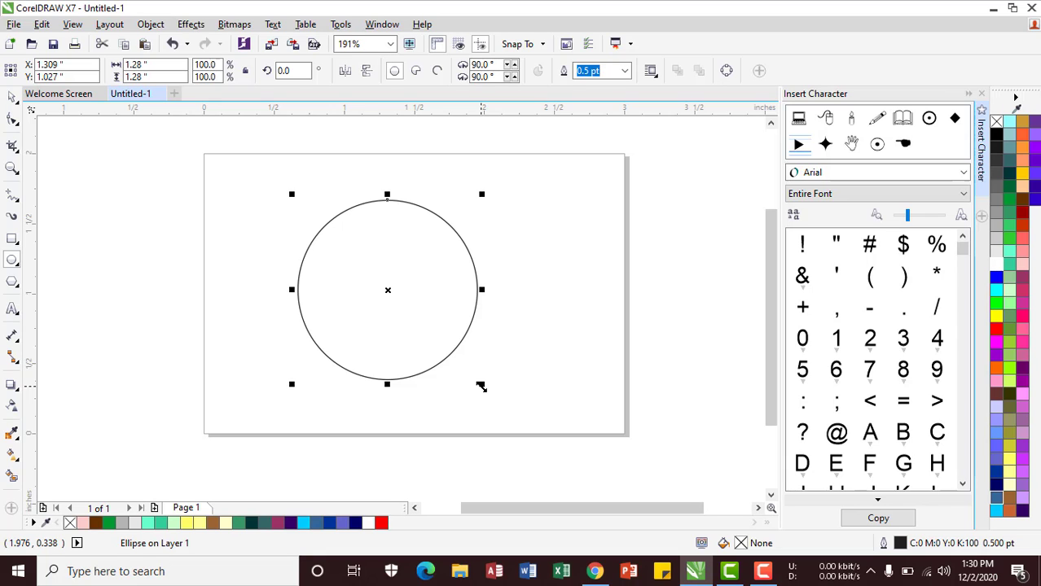
drag(481, 387, 445, 347)
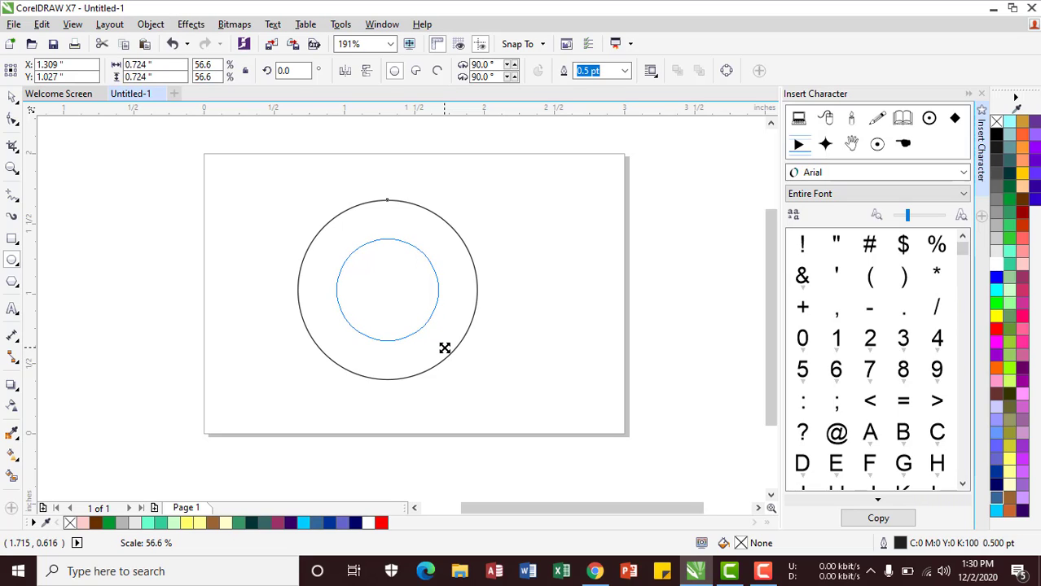
drag(445, 348, 445, 348)
drag(444, 348, 445, 348)
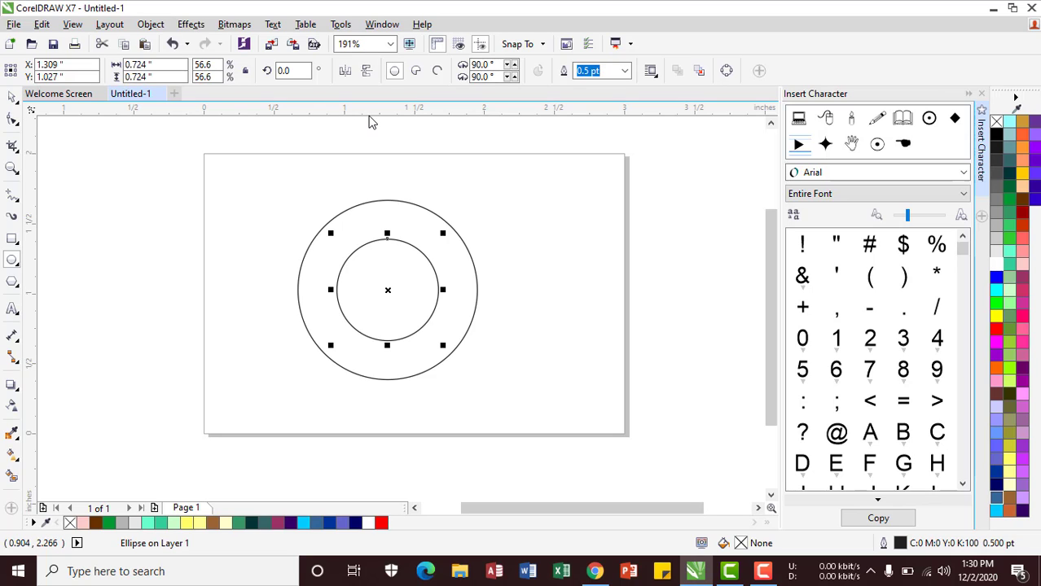
Add horizontal and vertical guidelines through the circles' centre and draw a rectangle about 0.896 by 0.278 in from the outer circle's top.
drag(369, 112, 389, 291)
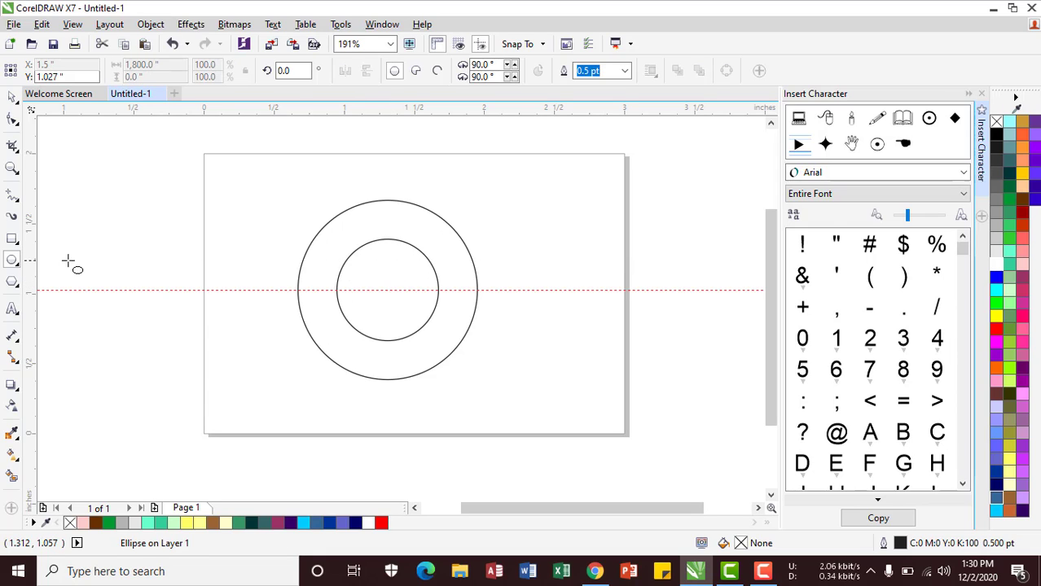
drag(34, 269, 389, 294)
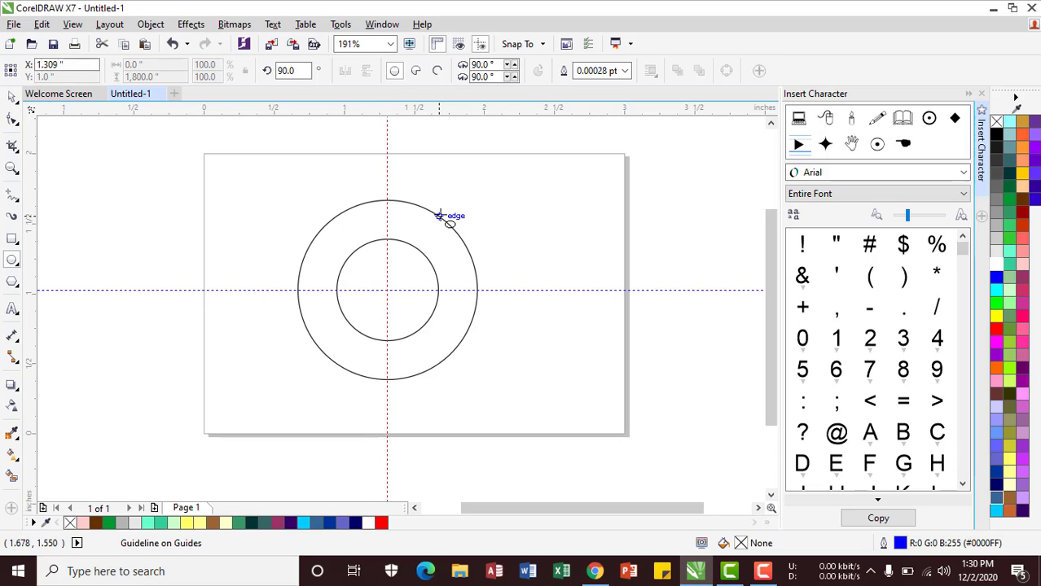
click(12, 238)
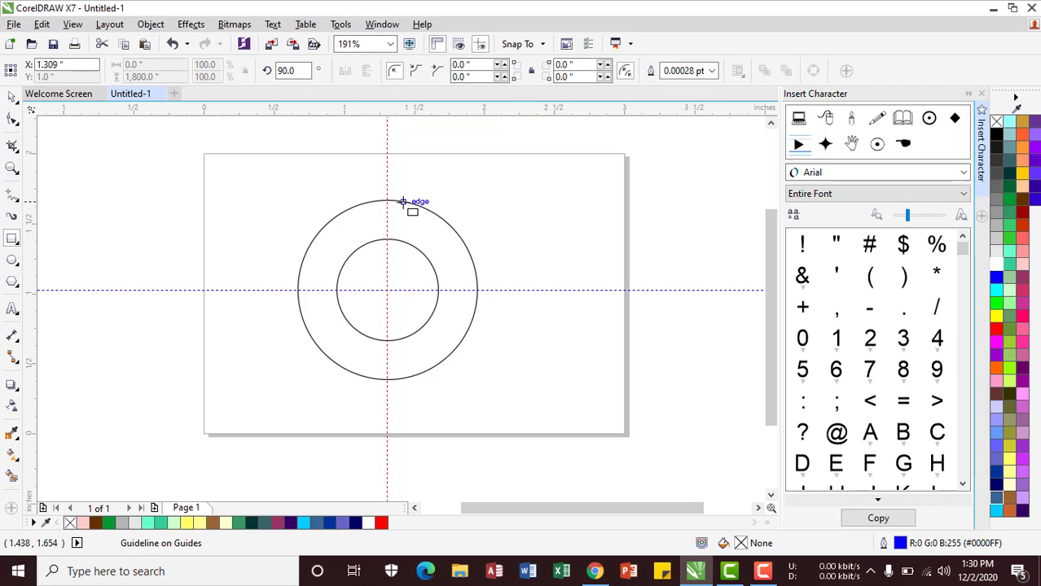
mouse_move(387, 201)
mouse_down()
mouse_move(393, 240)
mouse_move(514, 241)
mouse_up()
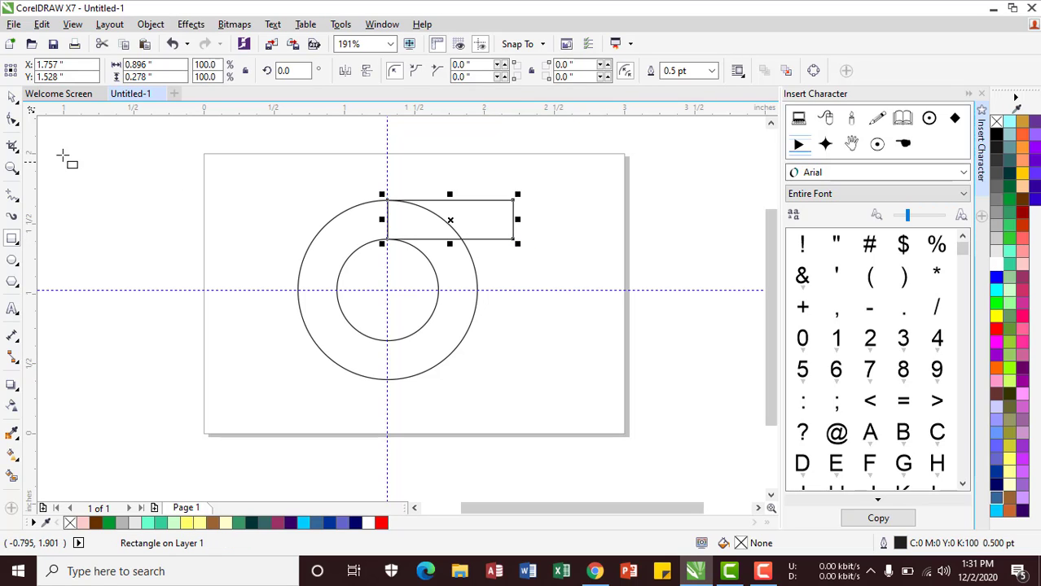
Move the rectangle straight down so it is centred on the horizontal guideline.
click(11, 98)
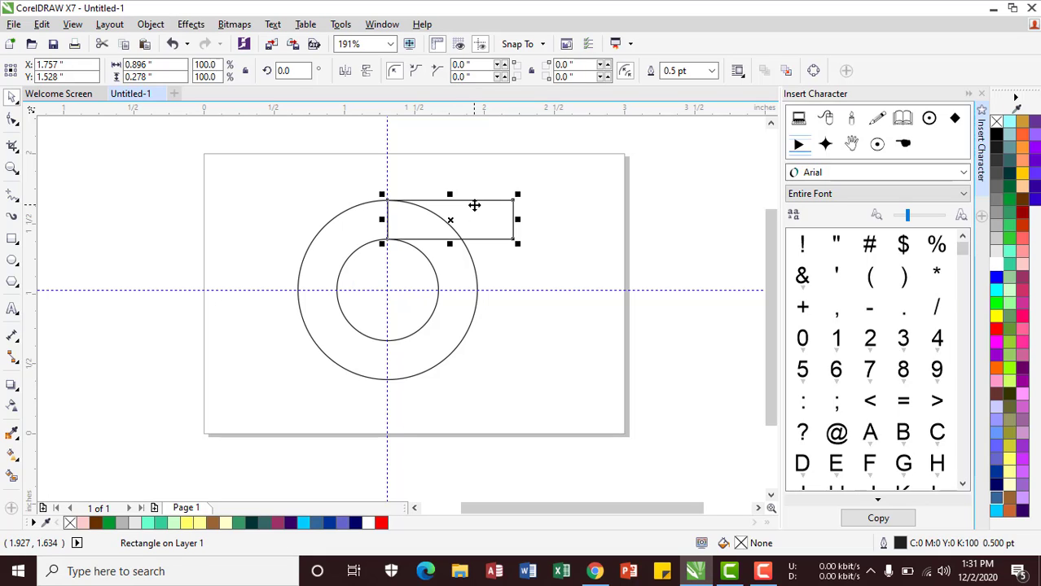
drag(474, 205, 478, 277)
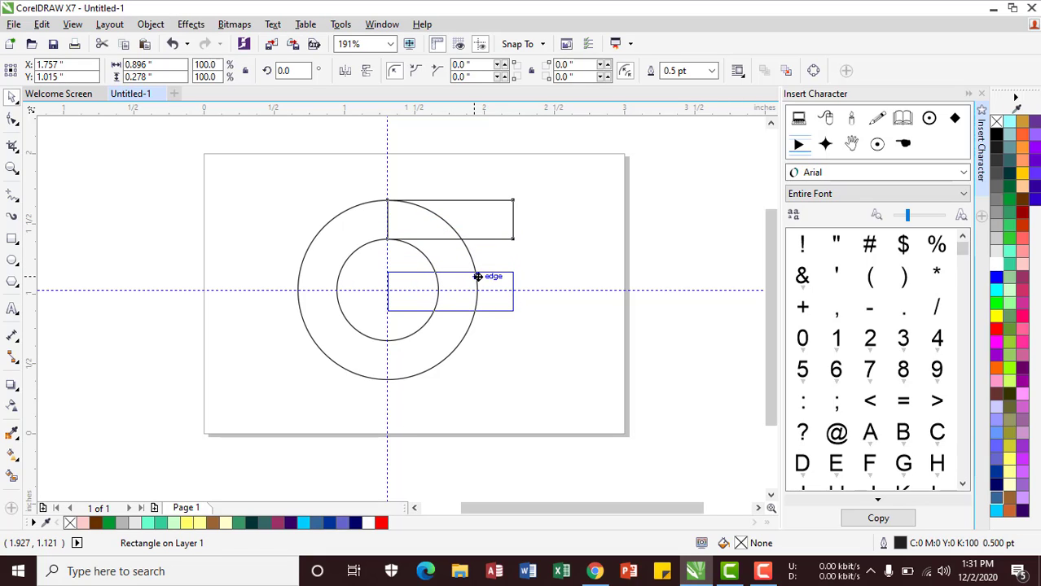
drag(478, 278, 478, 277)
drag(478, 276, 478, 276)
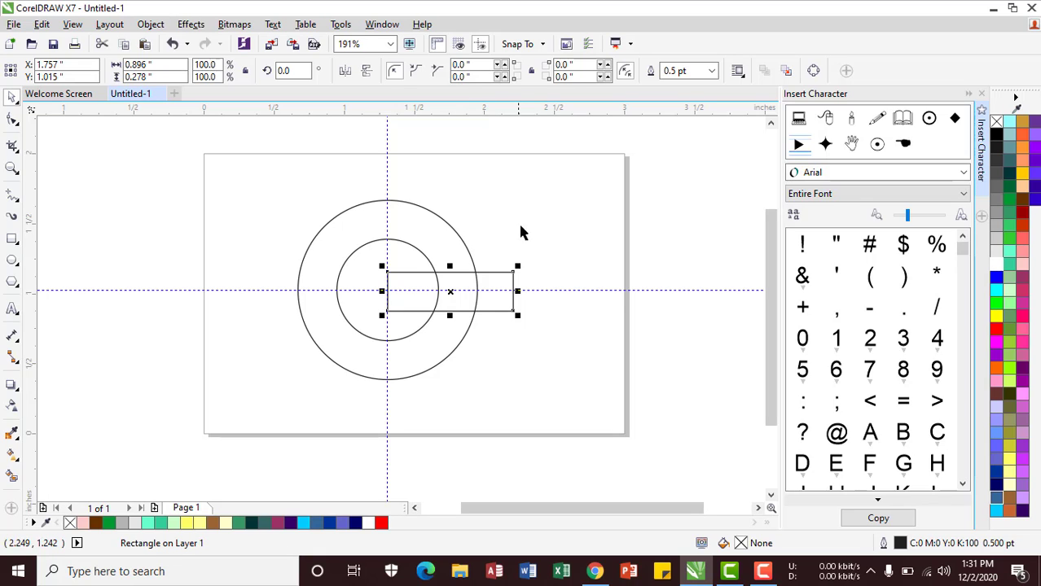
click(521, 191)
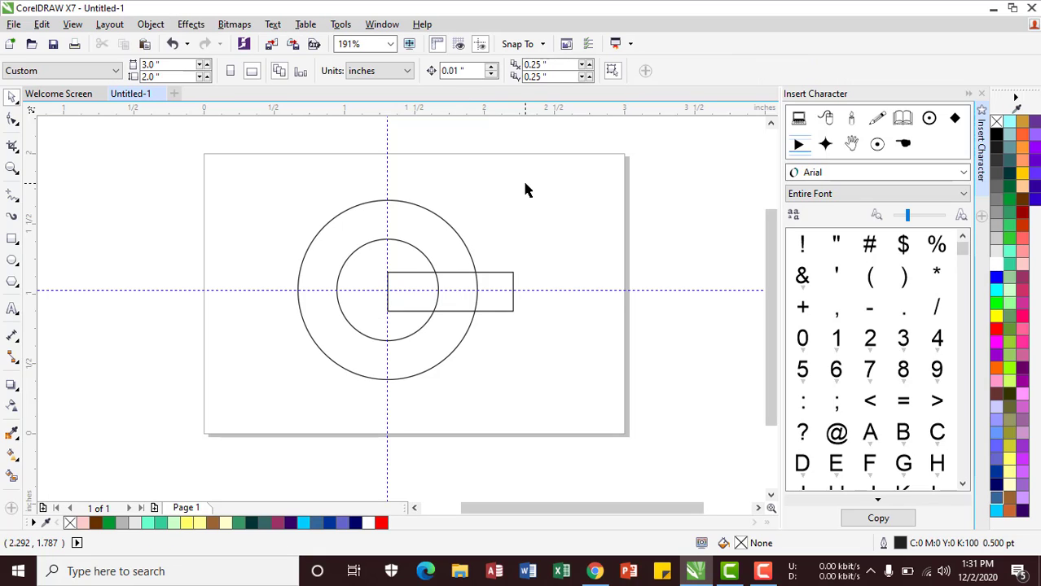
Draw two diagonal 2-Point Lines through the rectangle's upper-left and lower-left corners, extending each across both circles.
click(9, 197)
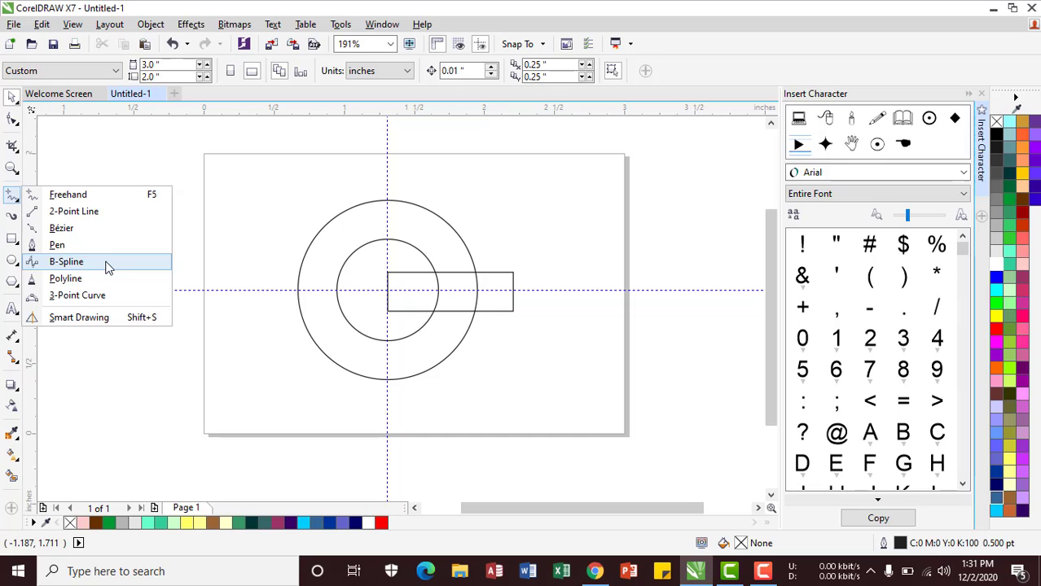
click(88, 213)
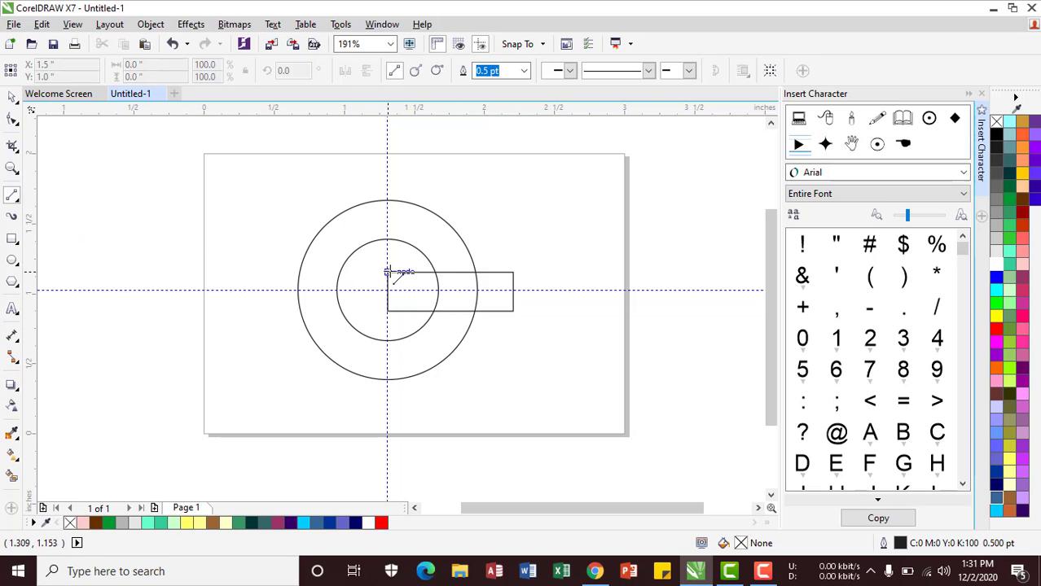
drag(388, 272, 534, 189)
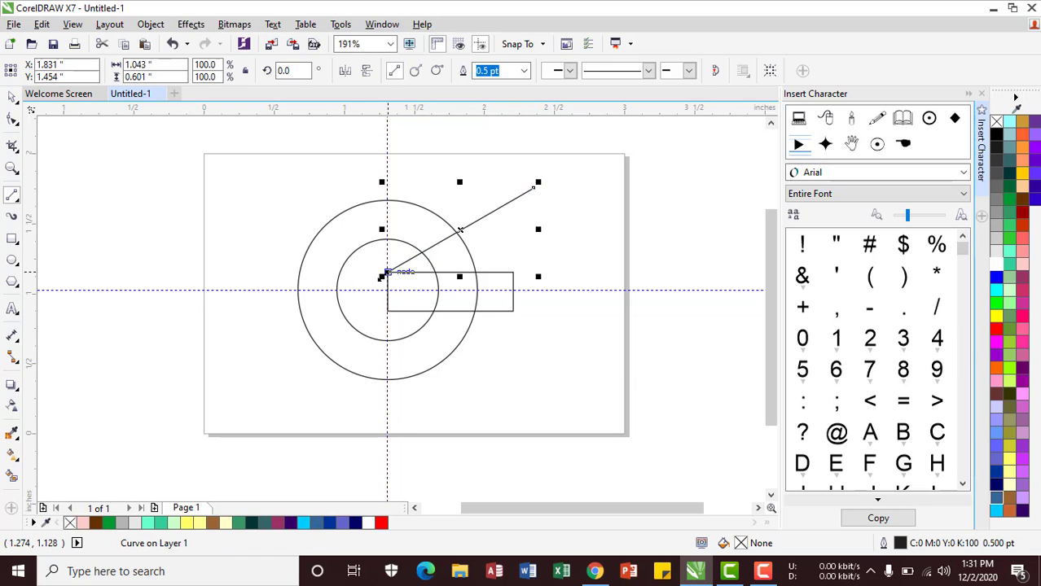
drag(381, 276, 210, 398)
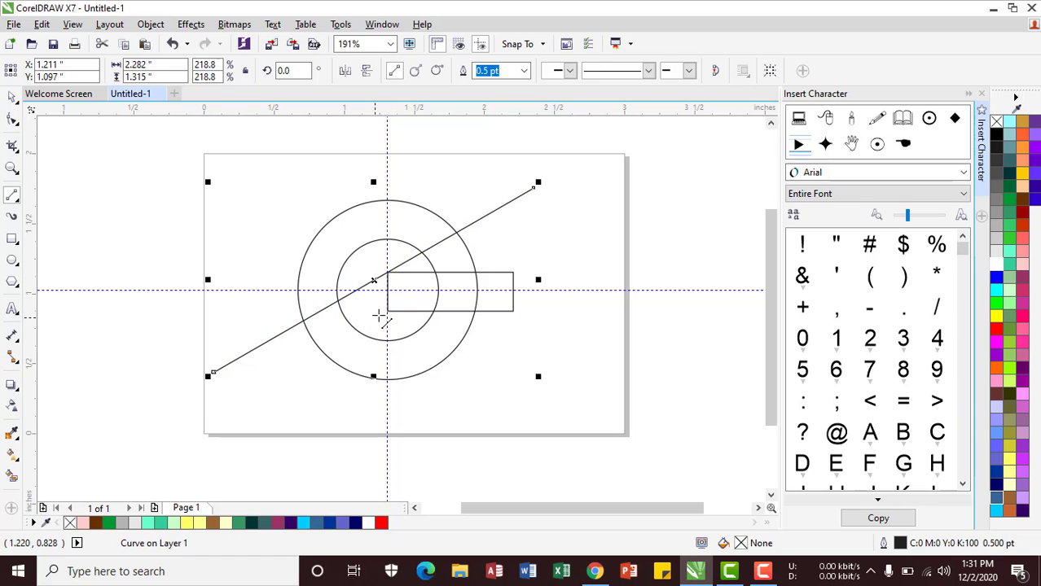
mouse_move(386, 309)
mouse_down()
mouse_move(286, 230)
mouse_move(242, 167)
mouse_up()
drag(392, 315, 515, 439)
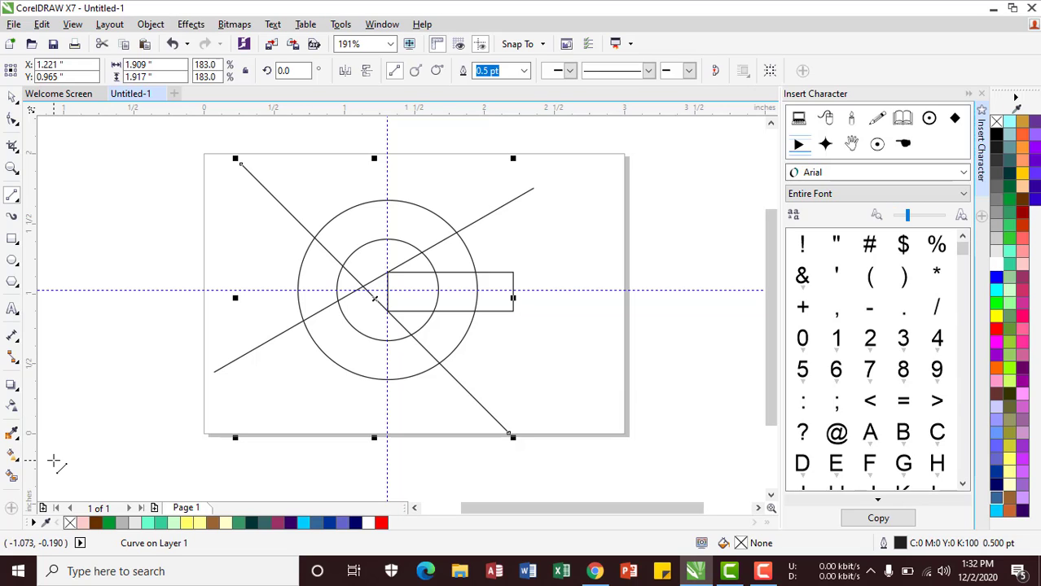
Smart Fill the ring segments and the inner part of the bar in blue-grey to form a G, leaving the upper-right gap empty.
click(8, 479)
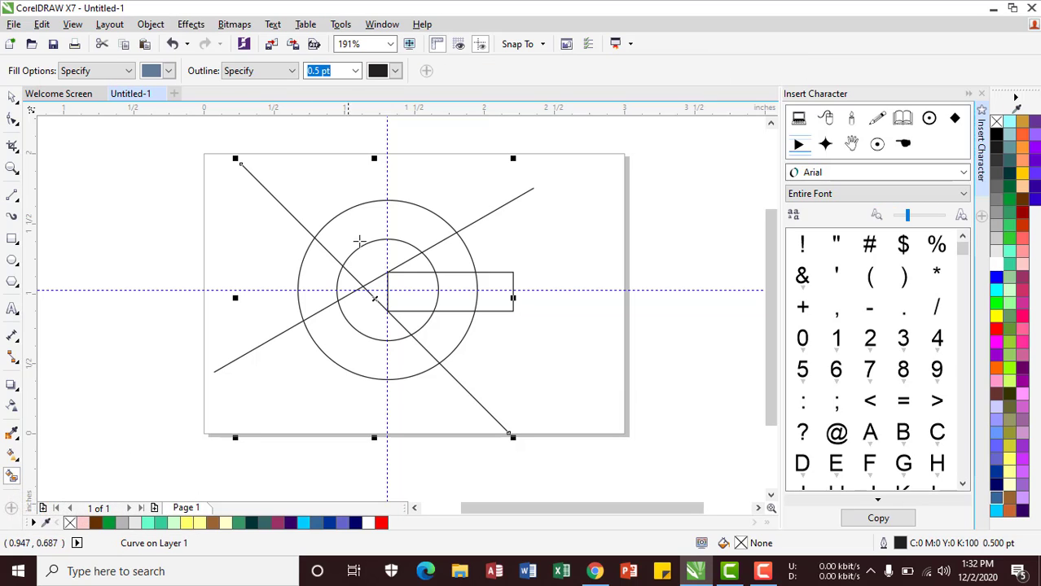
click(381, 215)
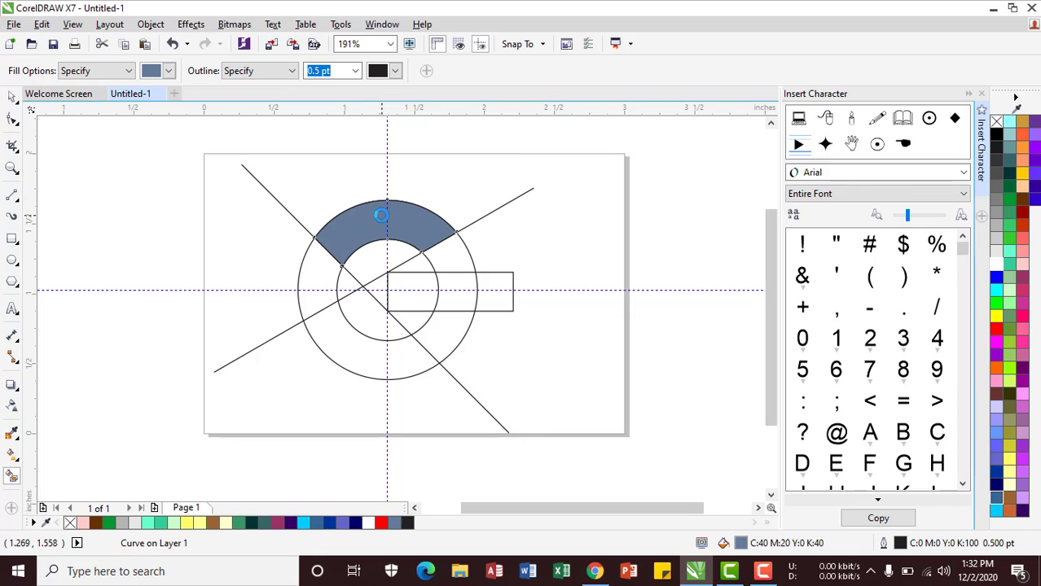
click(302, 281)
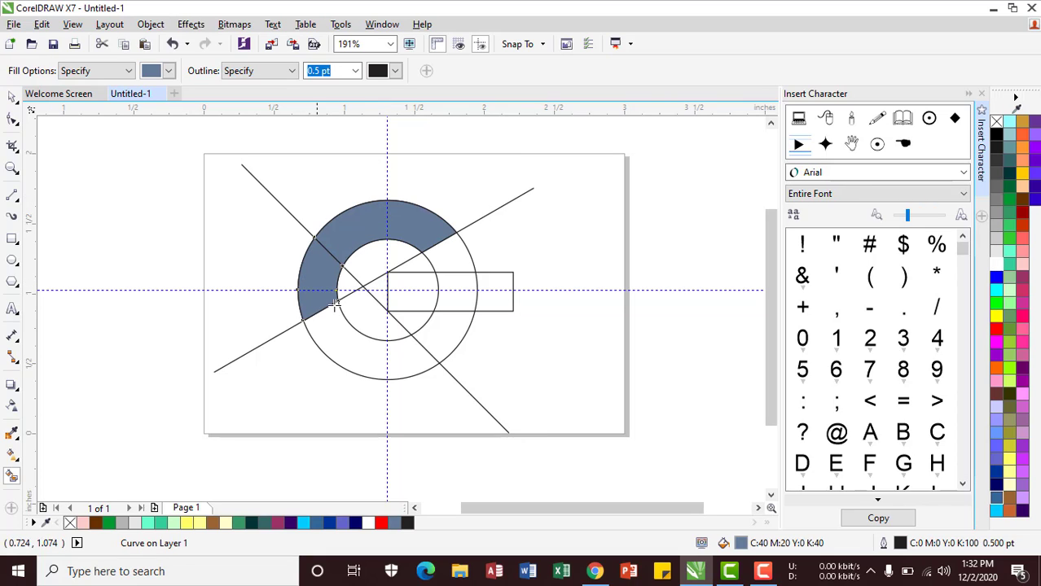
click(366, 348)
click(451, 342)
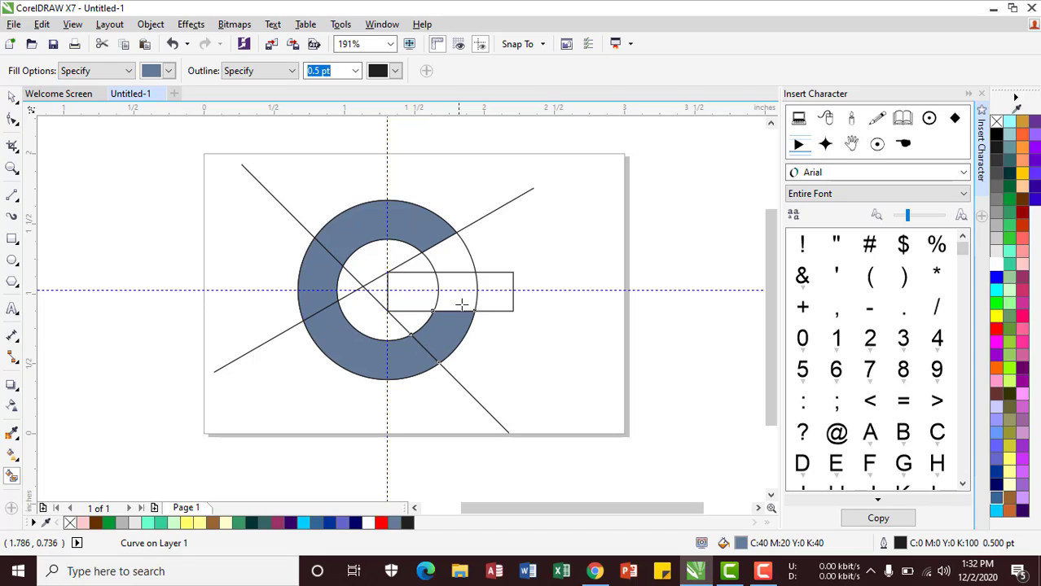
click(460, 294)
click(408, 289)
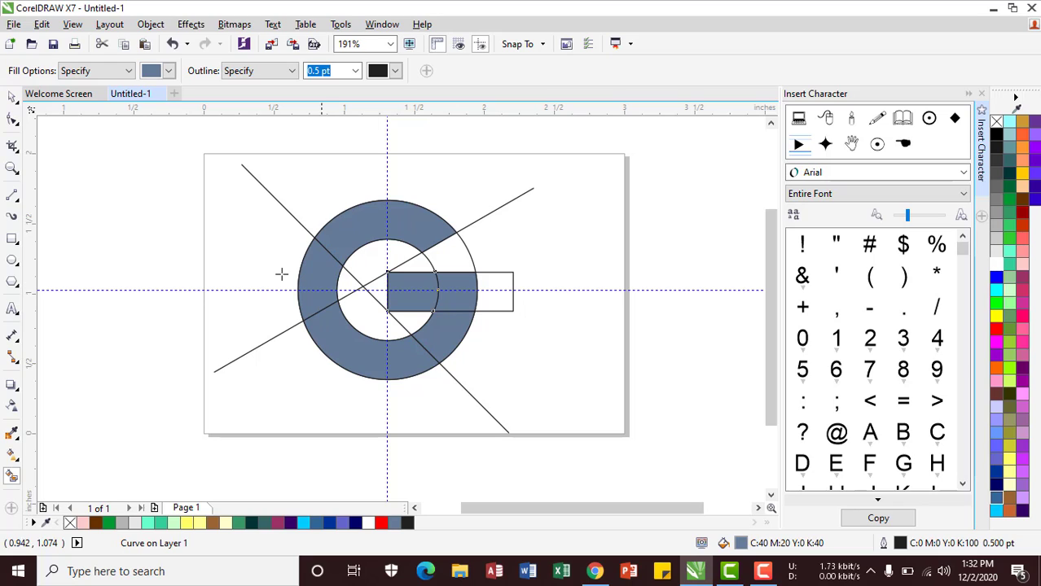
Delete the two diagonal lines and the construction rectangle.
click(11, 97)
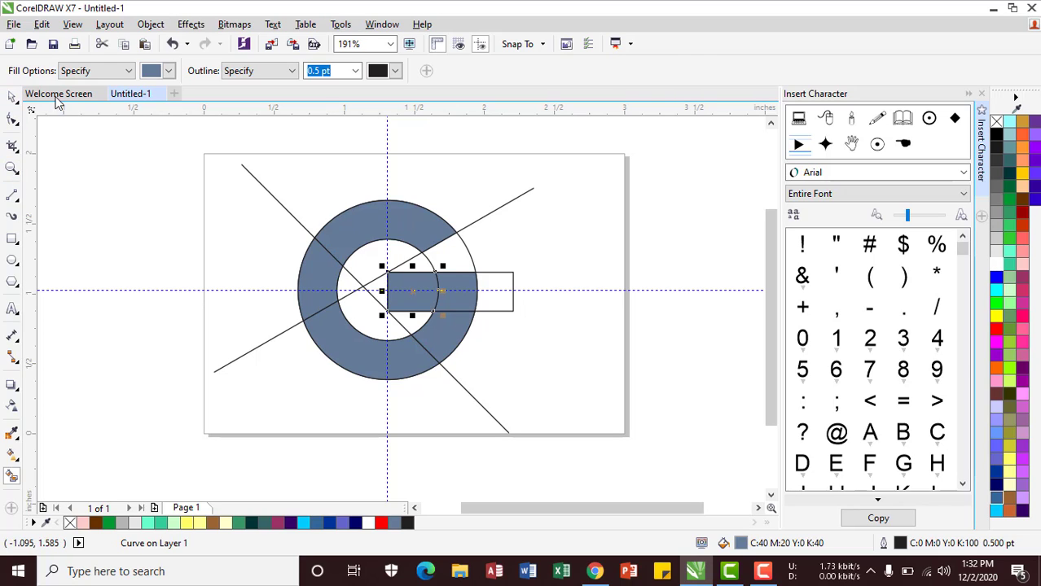
click(494, 214)
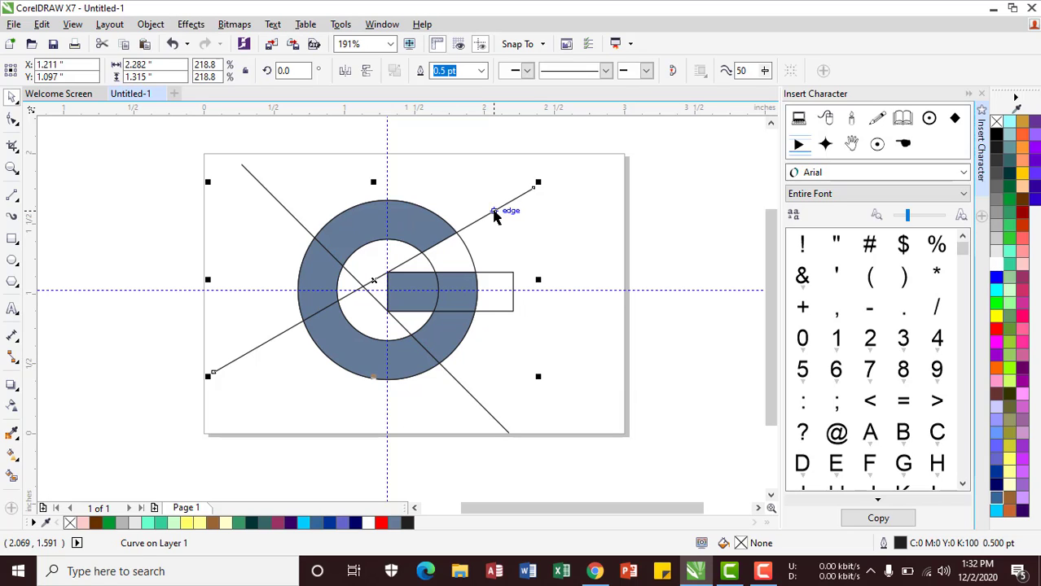
key(Delete)
click(281, 214)
key(Delete)
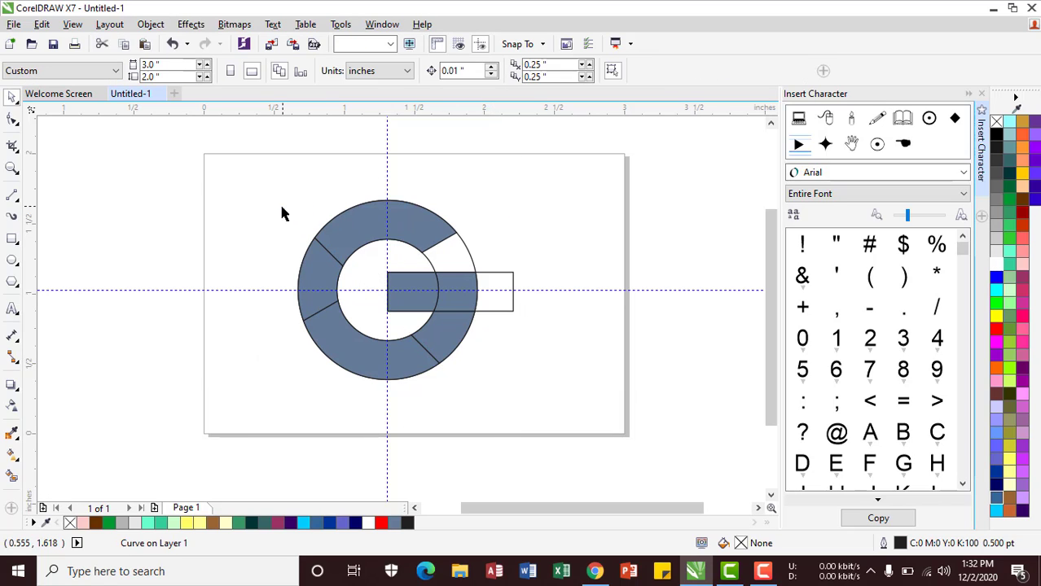
drag(502, 281, 713, 220)
key(Delete)
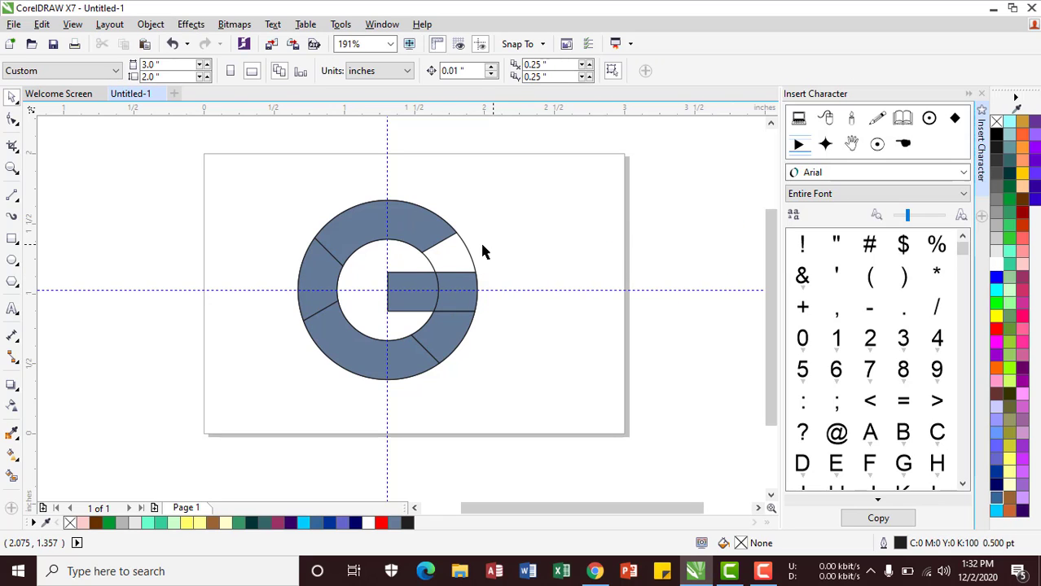
Delete the outer and inner construction circles, leaving the filled G segments.
drag(466, 254, 696, 212)
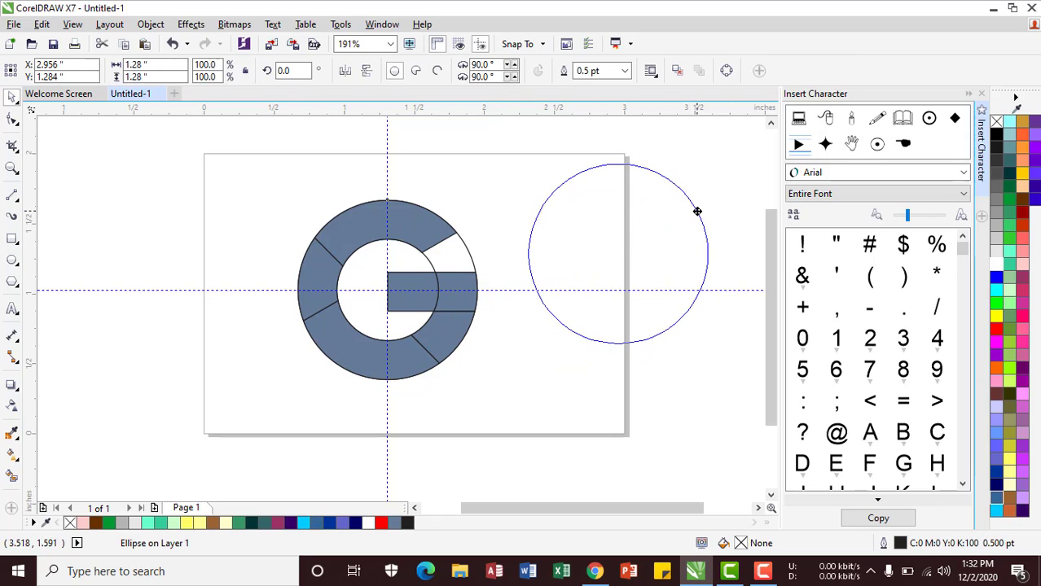
key(Delete)
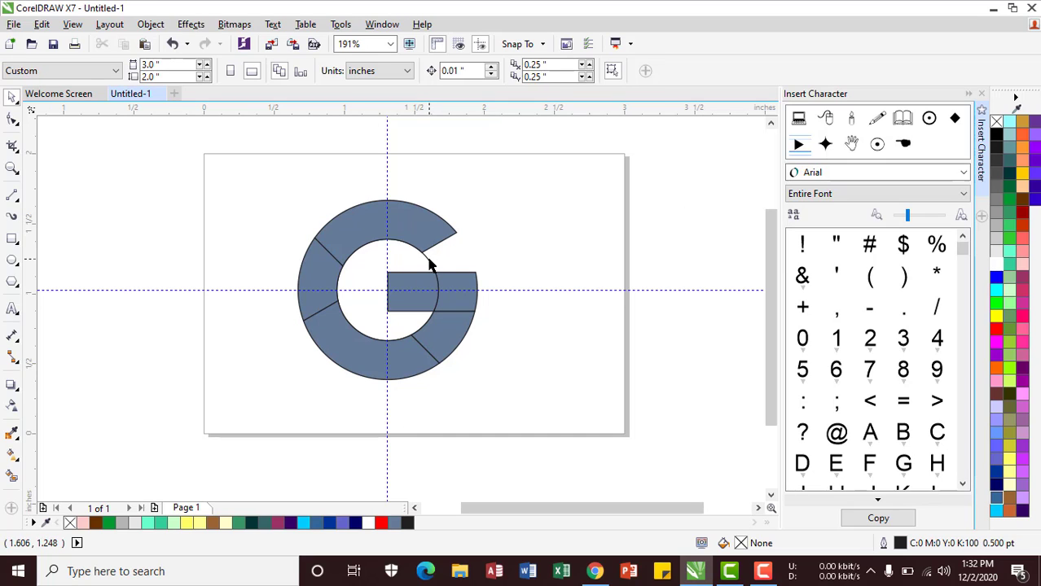
key(ctrl+z)
key(ctrl+z)
drag(465, 262, 700, 216)
key(Delete)
Delete the horizontal and vertical guidelines.
click(615, 290)
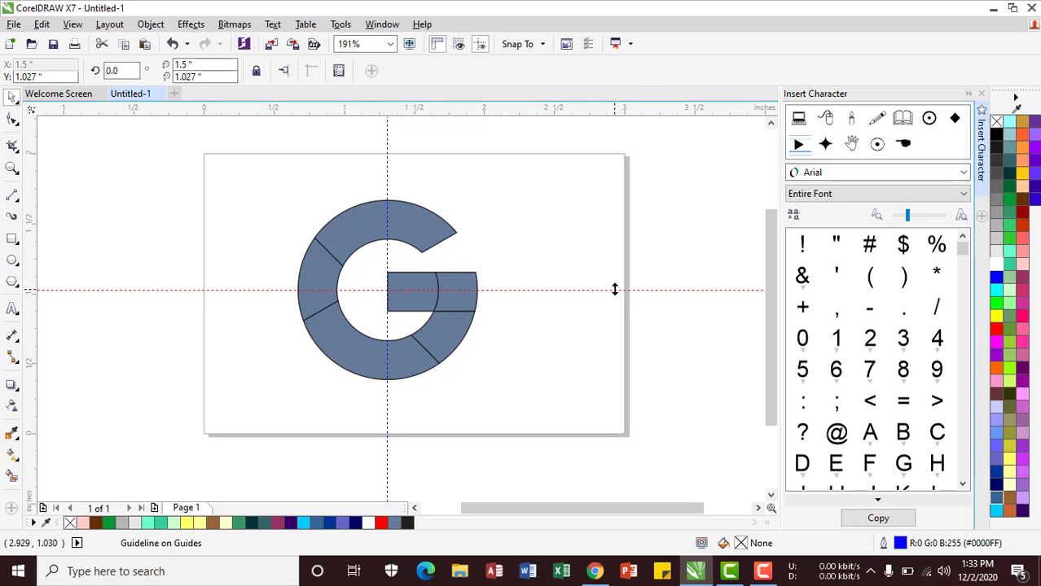
key(Delete)
click(386, 177)
key(Delete)
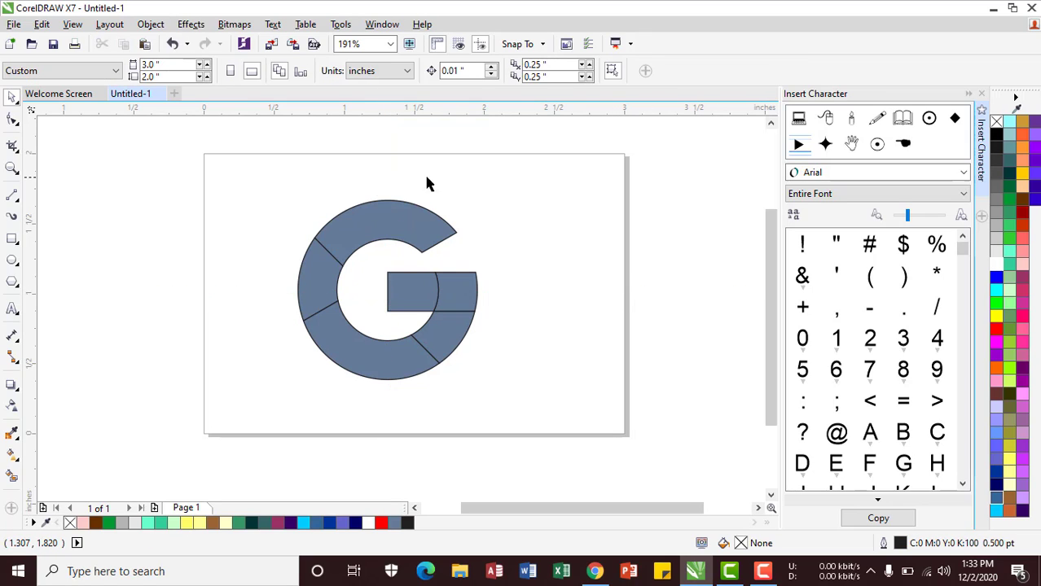
Try moving the bar's outer piece and the segment below it away from the G, and undo both moves.
click(414, 283)
click(465, 286)
click(443, 321)
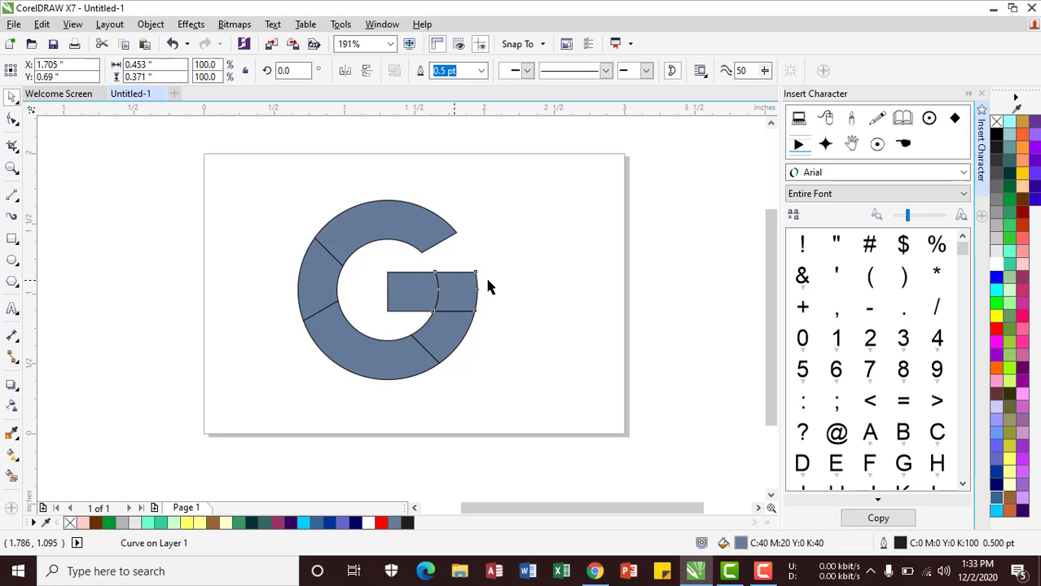
drag(472, 289, 519, 289)
drag(469, 321, 503, 331)
click(423, 305)
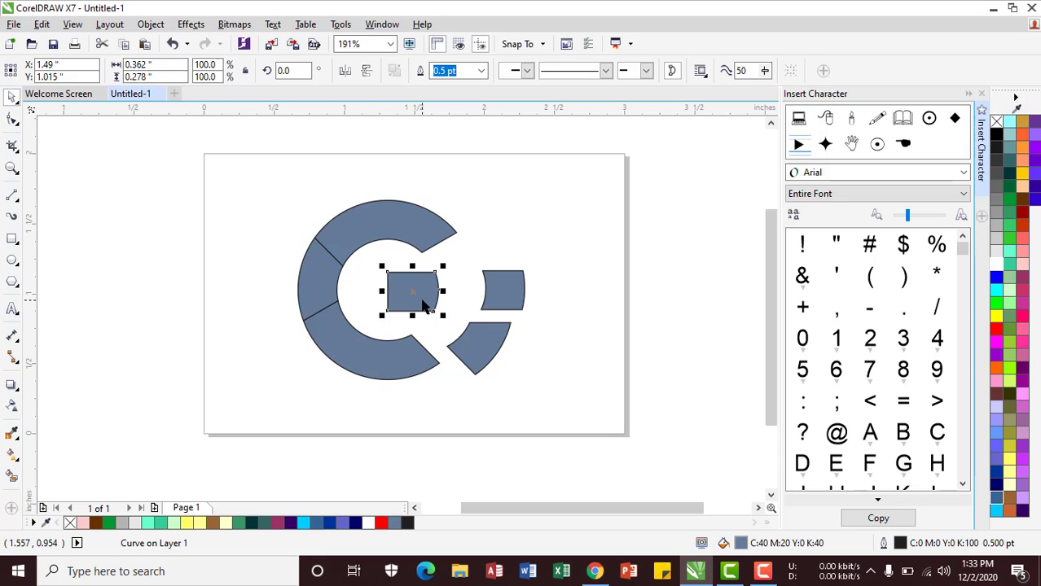
key(ctrl+z)
key(ctrl+z)
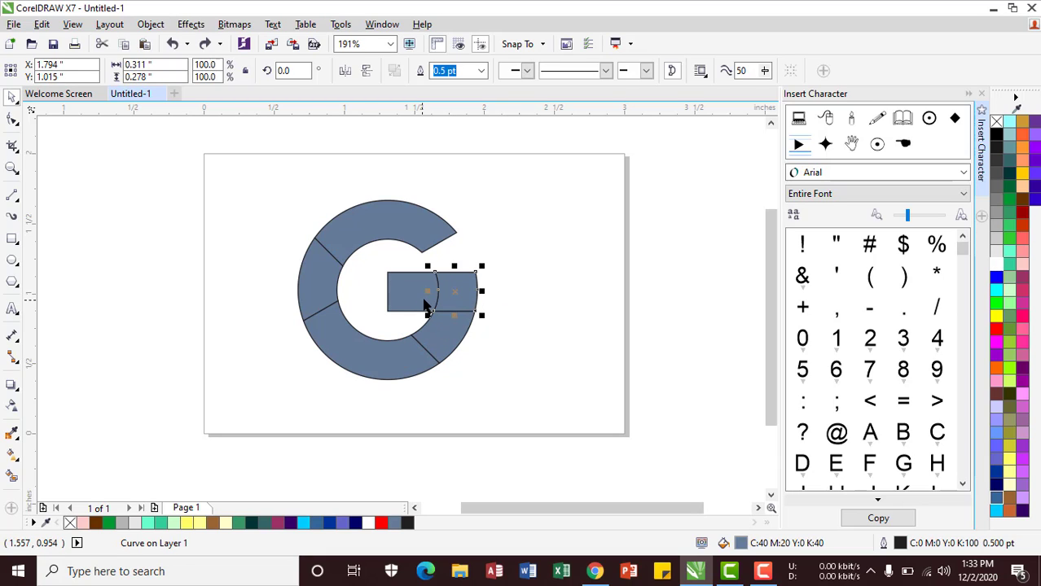
click(540, 289)
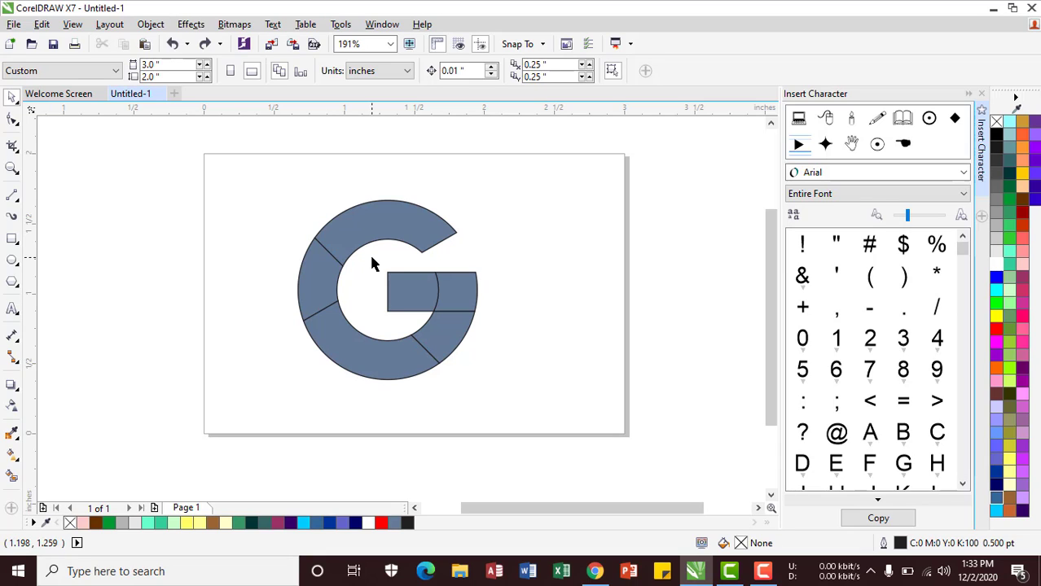
Weld the G's two bar pieces and the segment below them into one shape.
drag(372, 259, 559, 420)
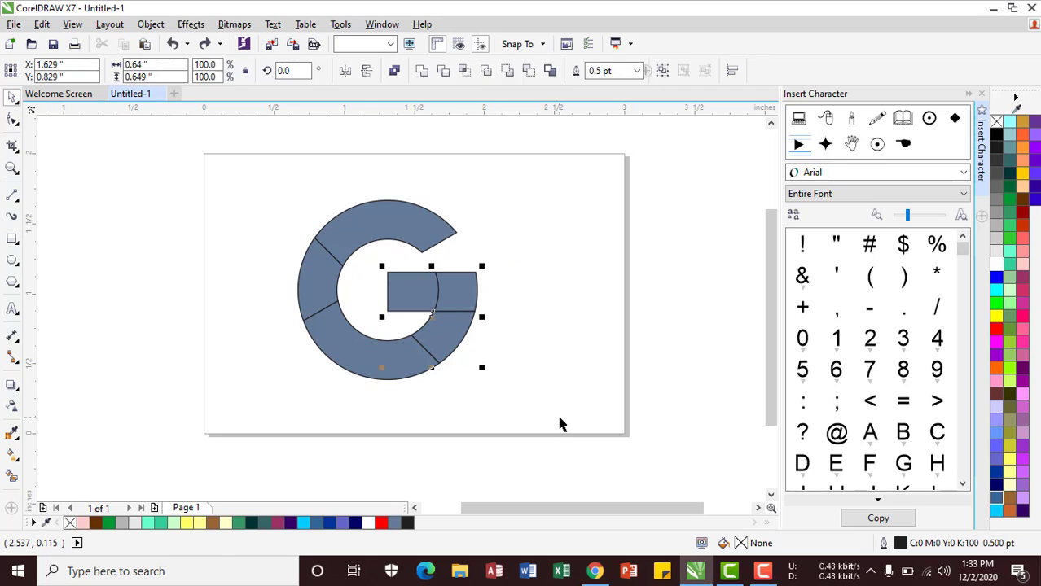
click(420, 77)
click(485, 300)
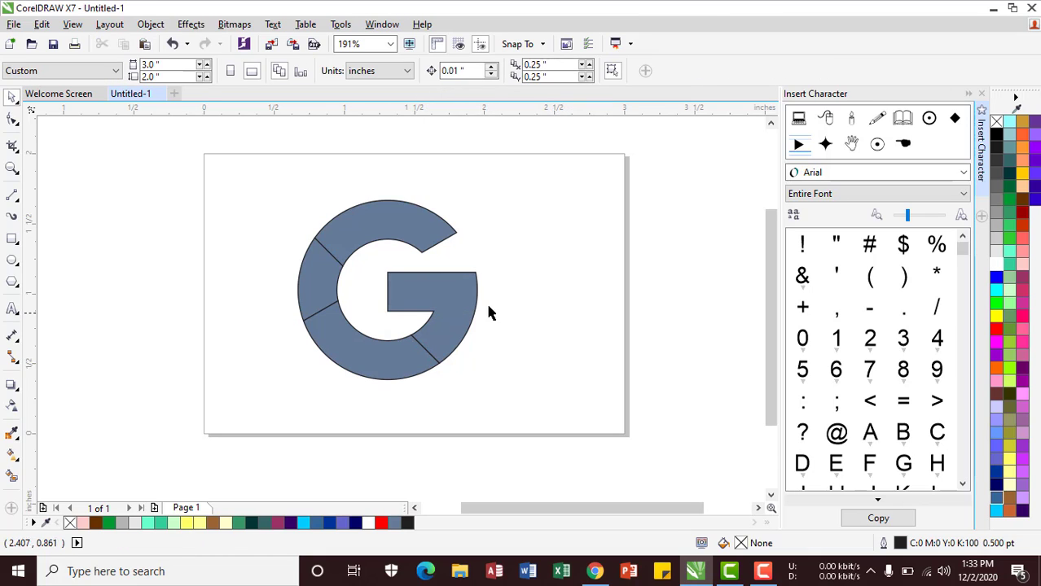
Try moving the welded bar shape away from the G and undo the move.
drag(457, 290, 554, 270)
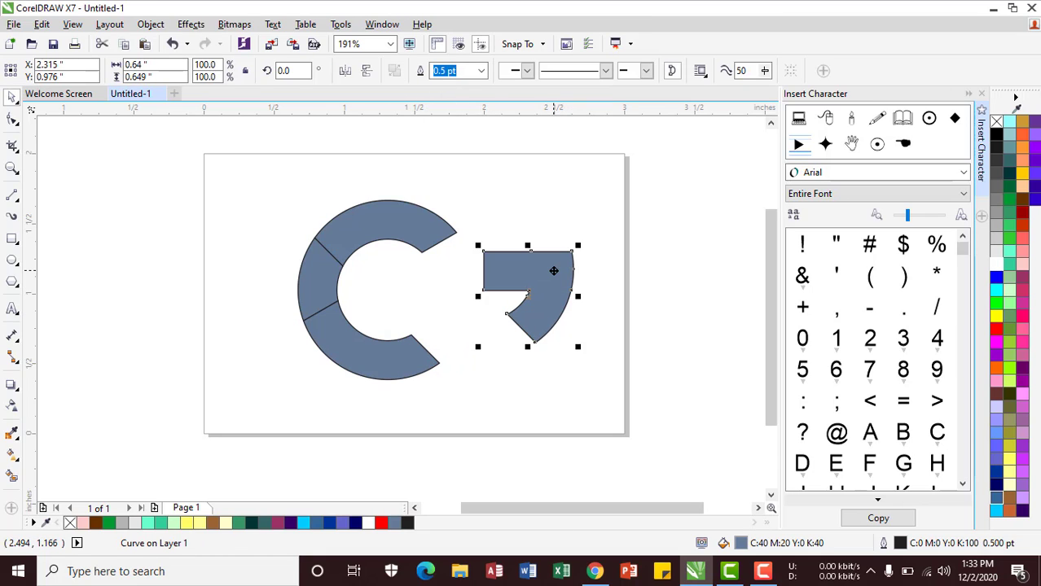
key(ctrl+z)
click(552, 277)
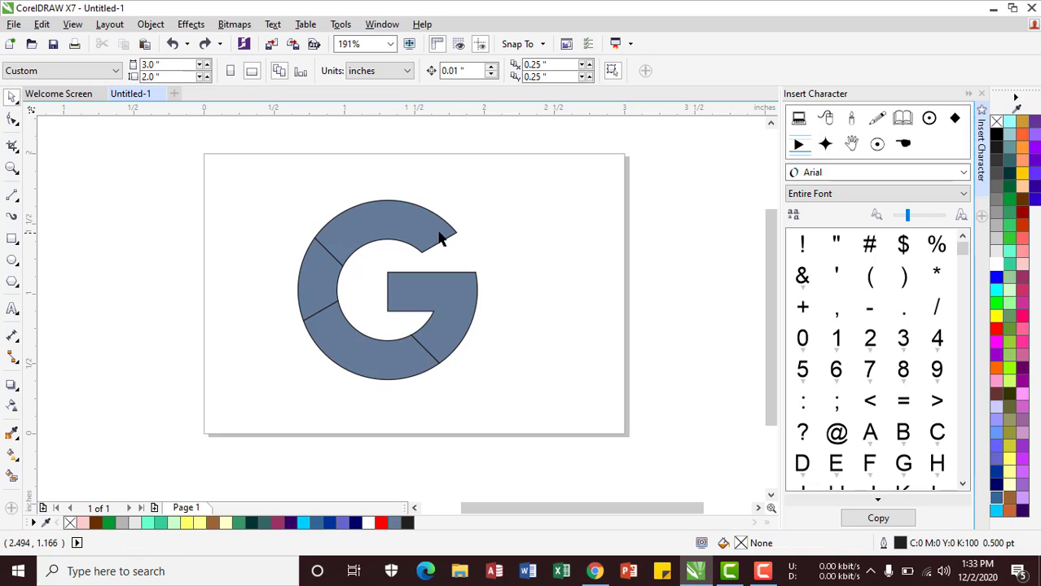
Select the G's segments one by one to inspect the separate shapes, finishing on the top arc.
click(411, 226)
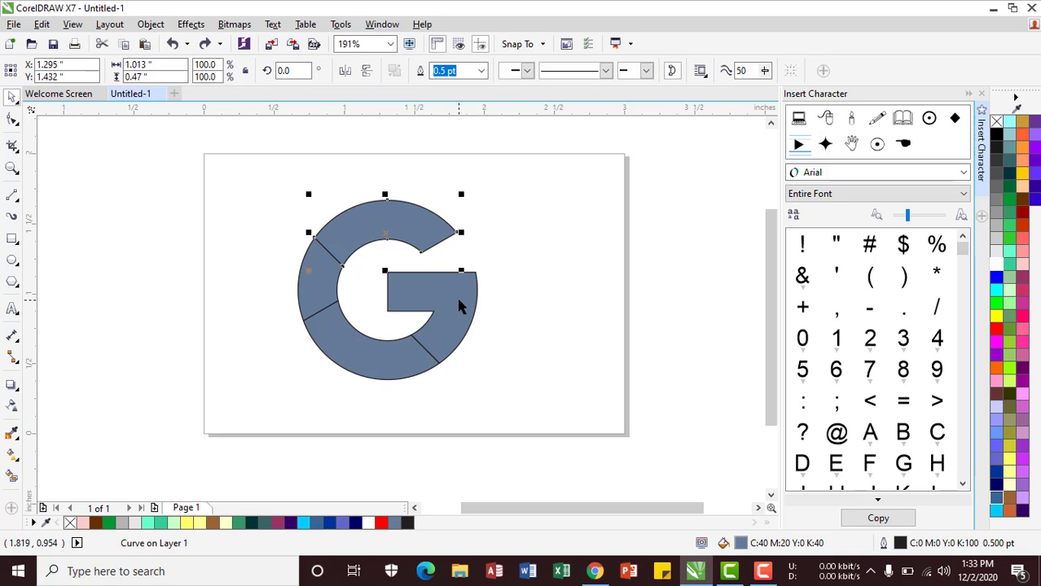
click(458, 298)
click(397, 359)
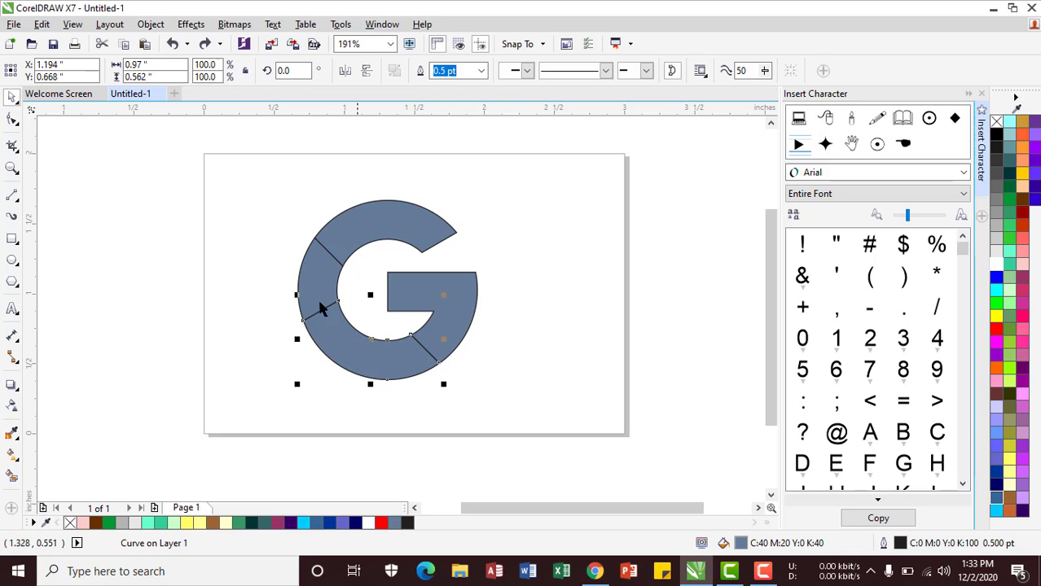
click(390, 226)
click(430, 286)
click(348, 358)
click(309, 262)
click(369, 225)
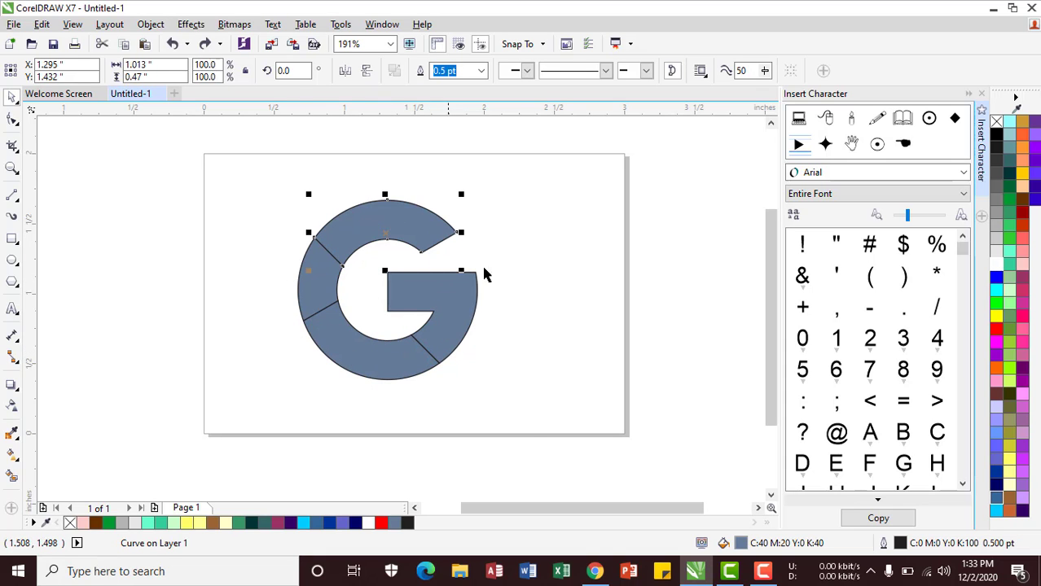
Switch to Chrome and open google.com in a new tab.
click(594, 571)
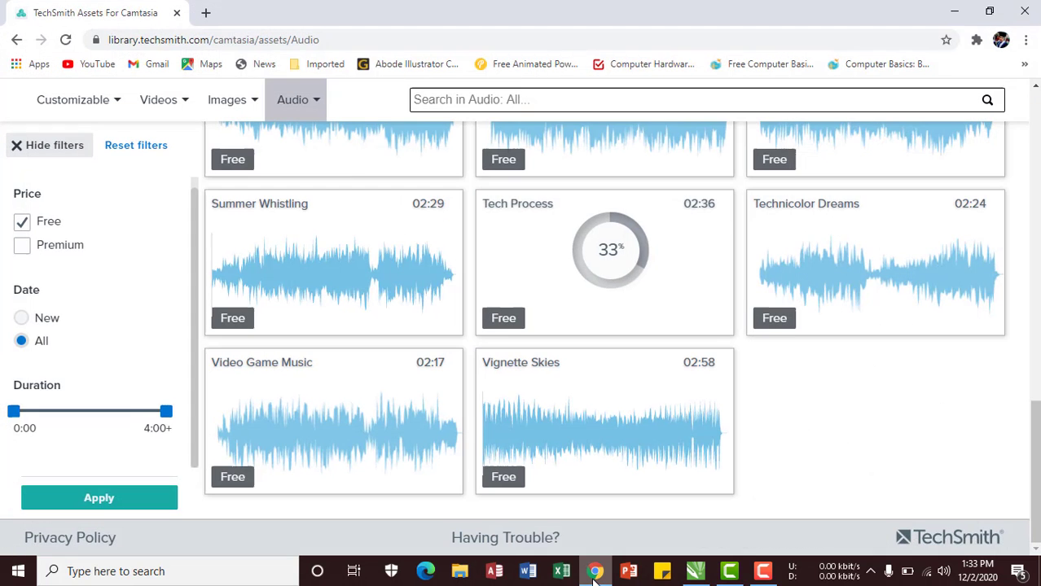
click(206, 12)
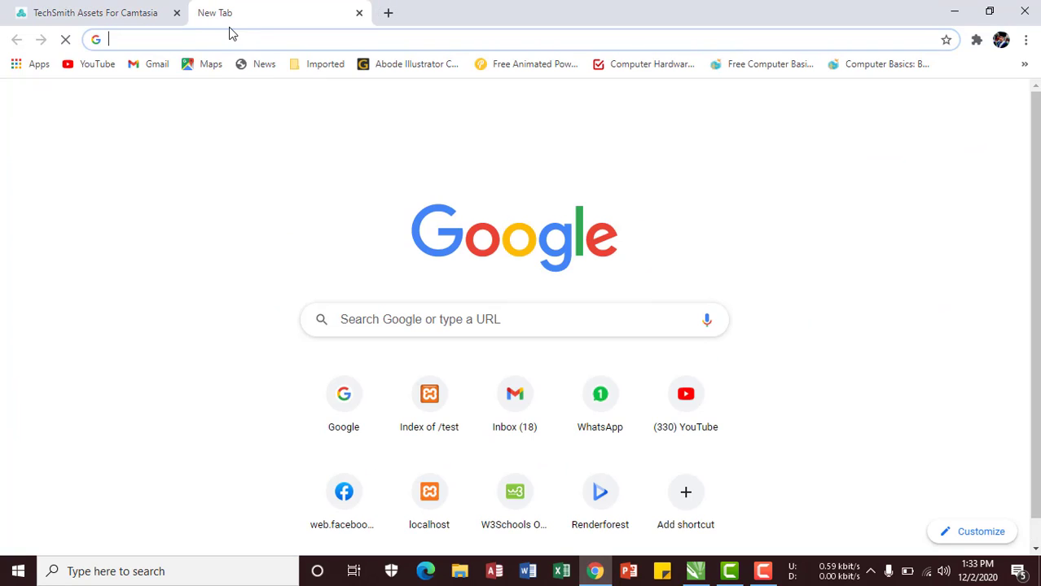
text(google.com)
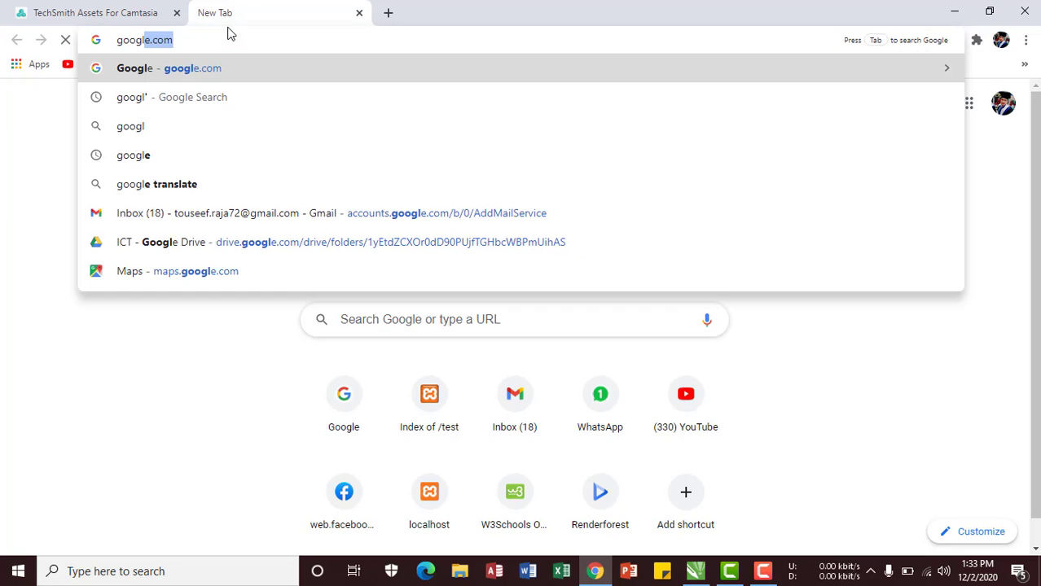
key(Return)
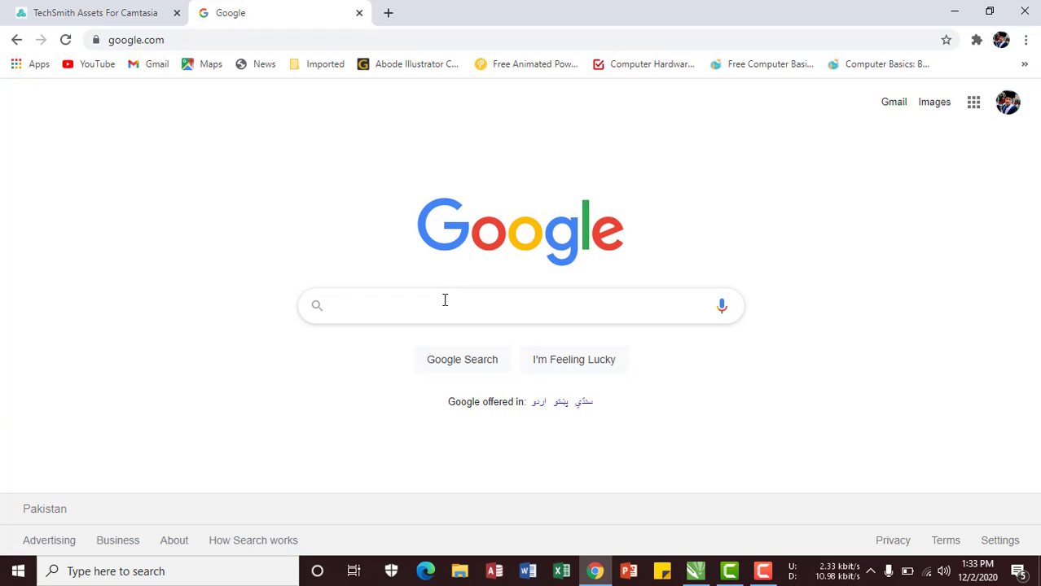
Search Google Images for "google logo" and choose the multicoloured G result as a colour reference.
text(google logo)
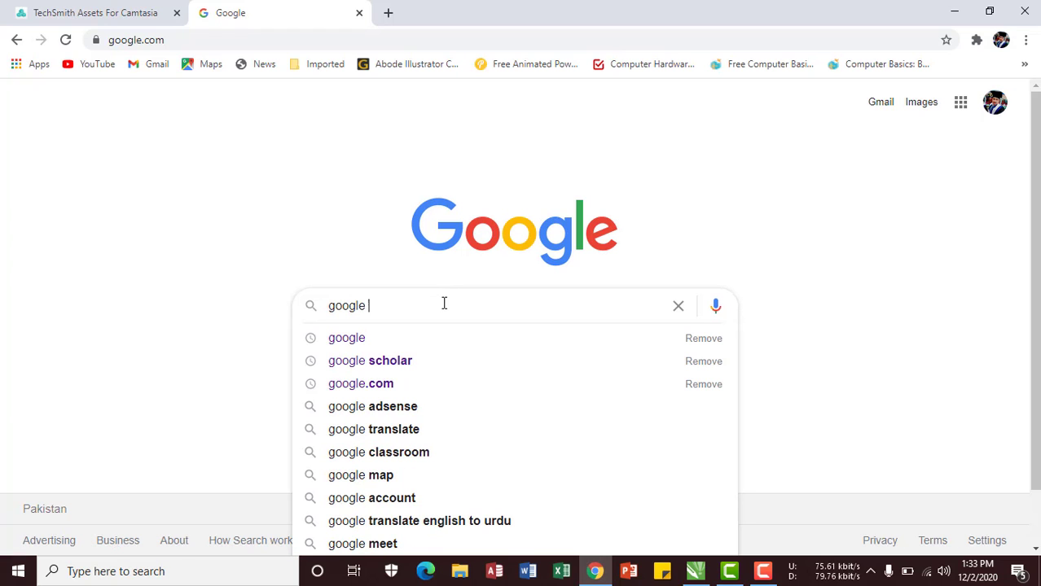
key(Return)
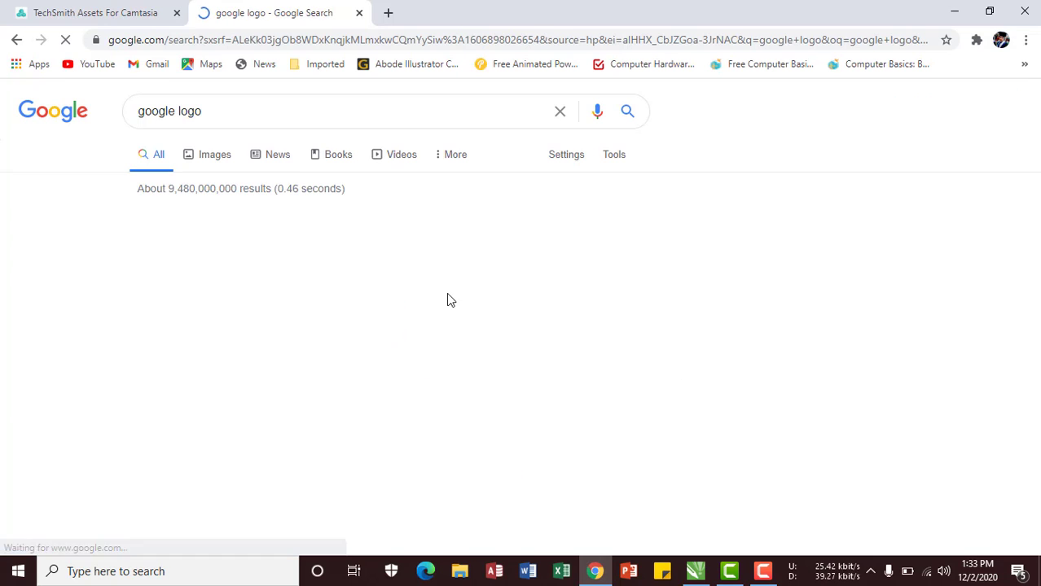
click(218, 165)
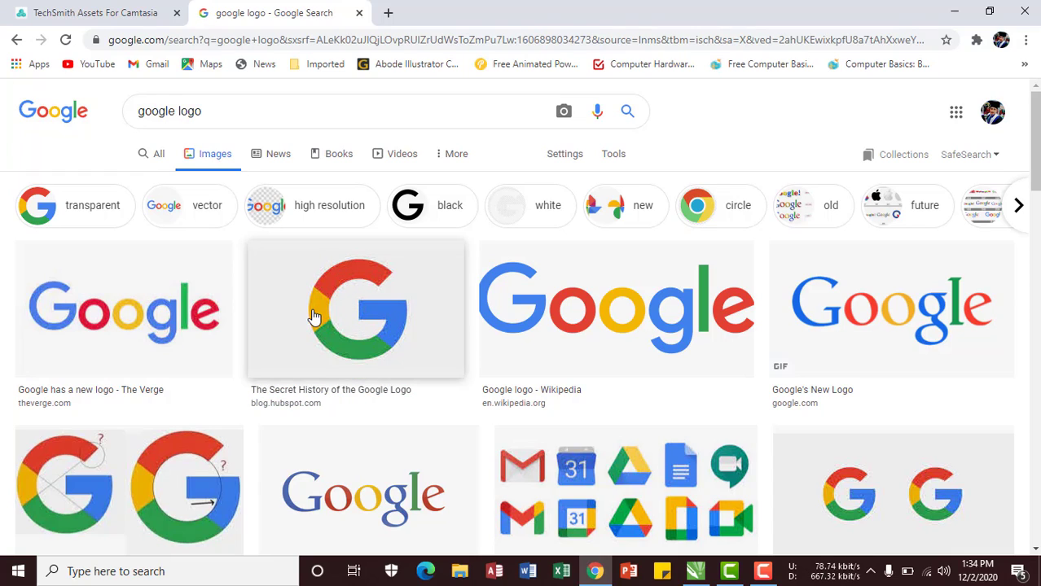
click(337, 345)
Return to CorelDRAW and fill the G's top arc with red (#FF0000) and its left segment with yellow (#FFFF00).
click(696, 572)
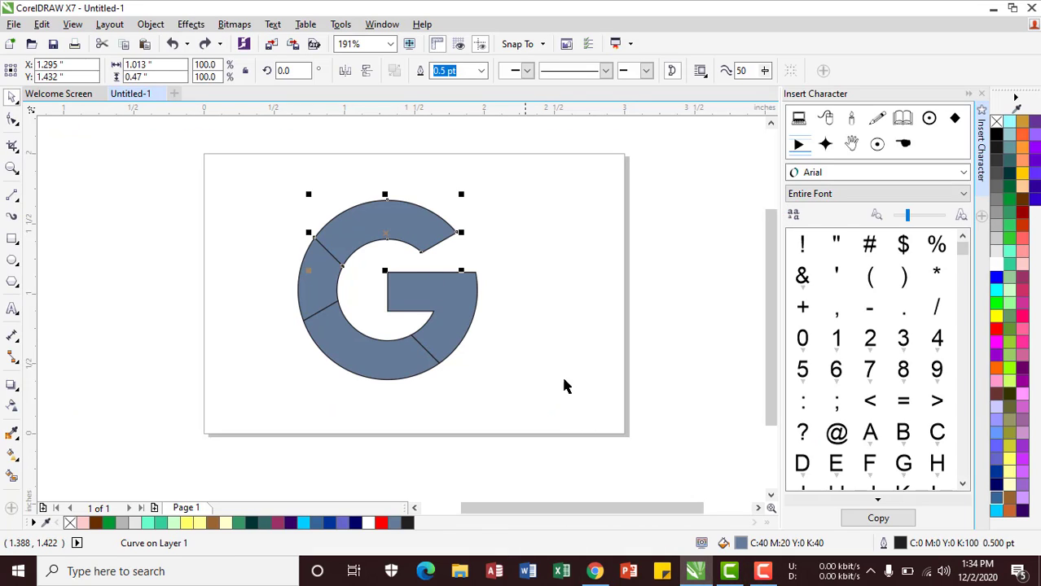
click(594, 572)
click(696, 572)
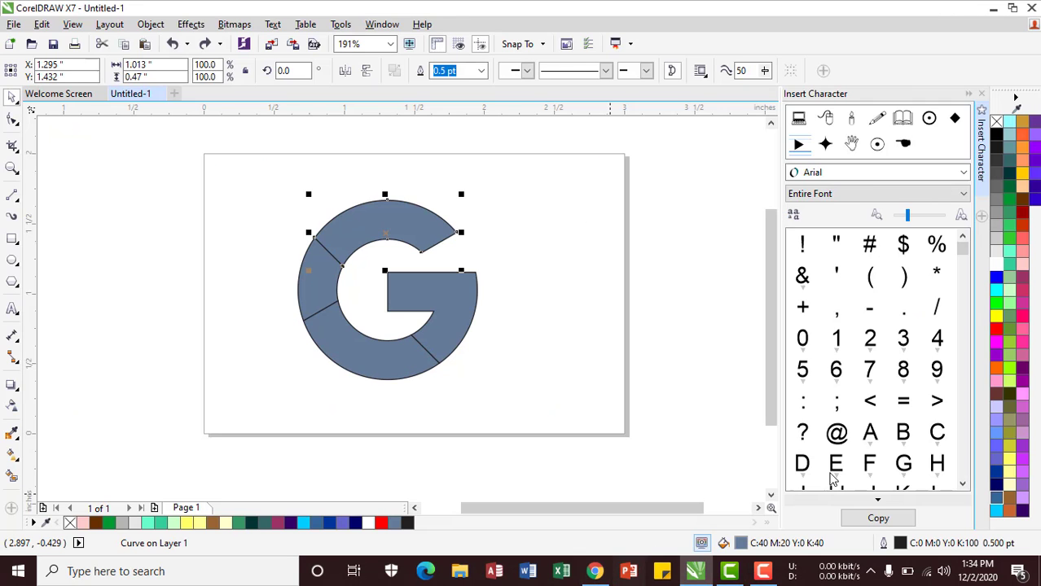
click(995, 328)
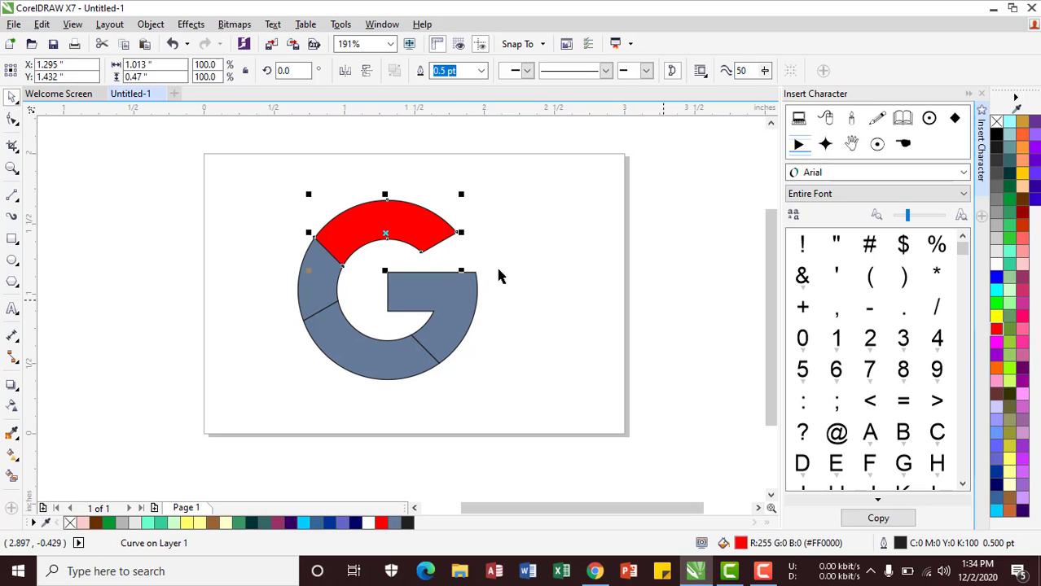
click(307, 275)
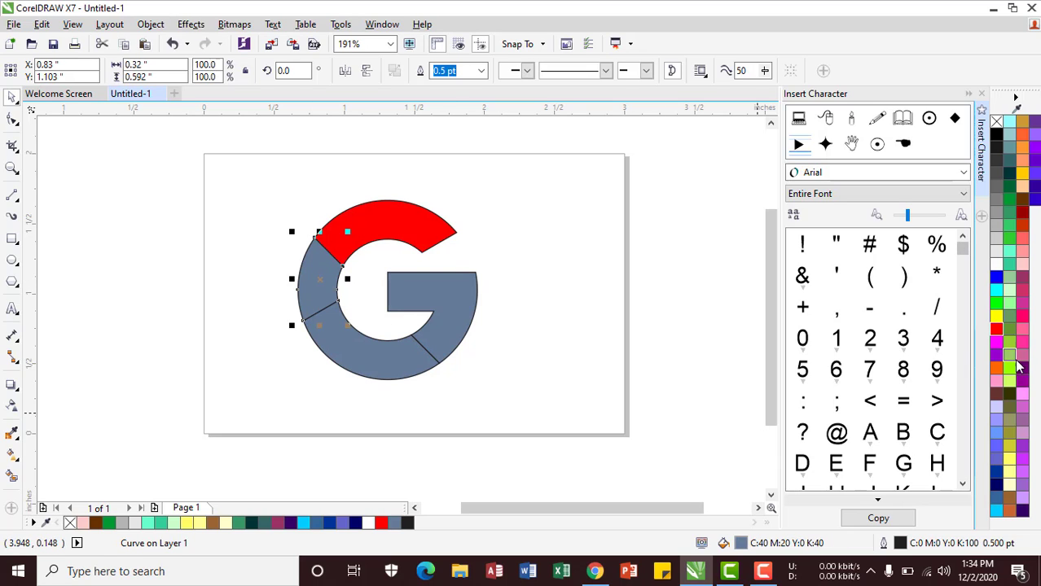
click(996, 317)
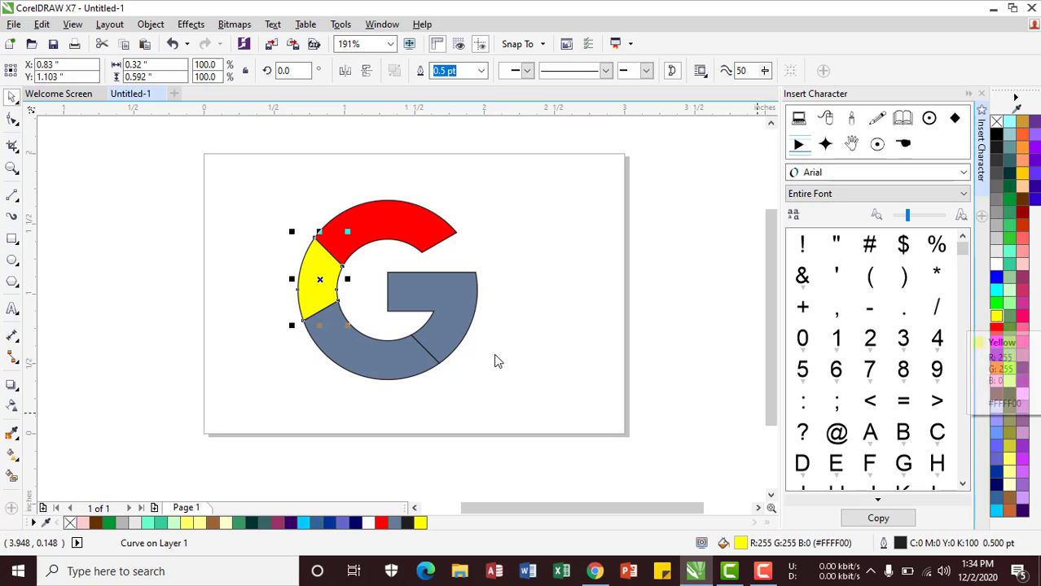
Compare with the reference logo in Chrome and fill the G's bottom arc with green.
click(379, 365)
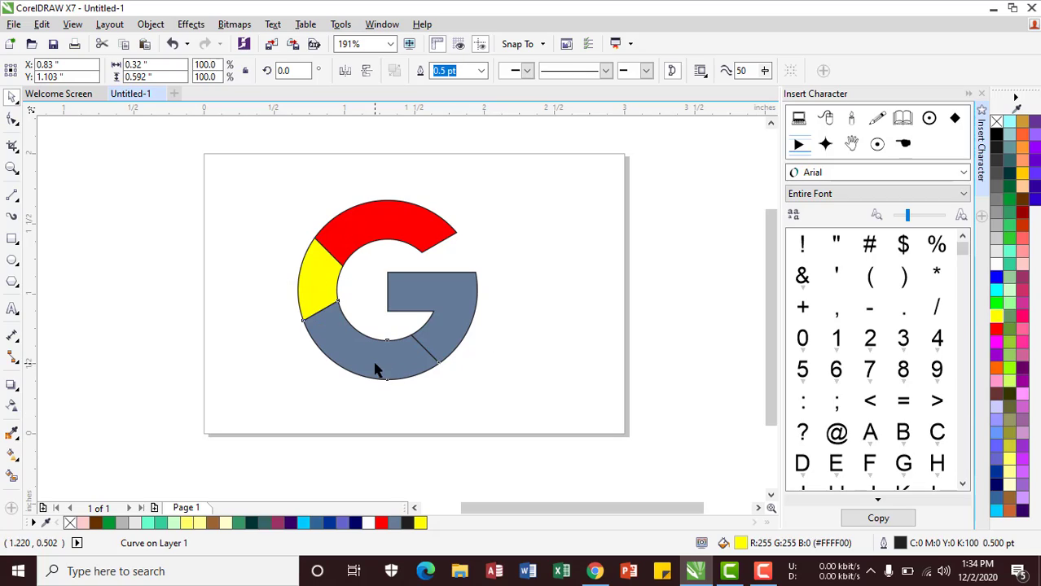
click(597, 574)
click(597, 574)
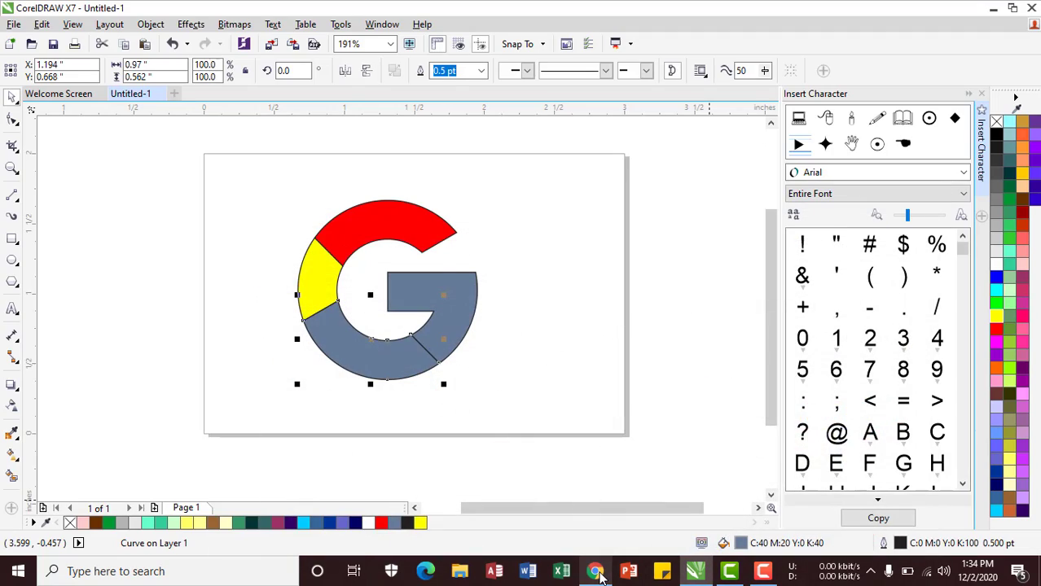
click(596, 574)
click(597, 574)
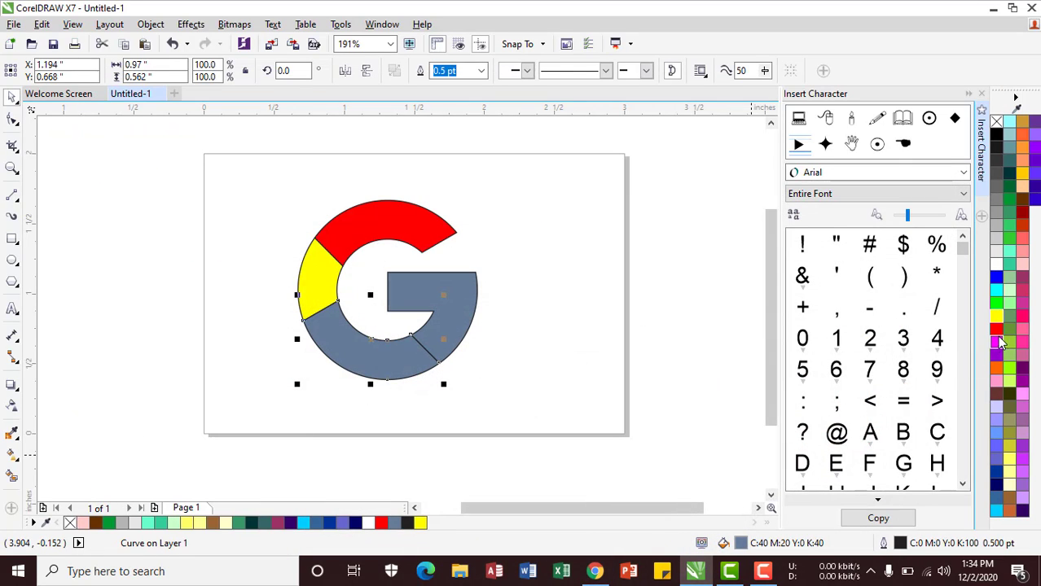
click(1008, 238)
Fill the welded bar segment of the G with Electric Blue (#6666FF).
click(468, 297)
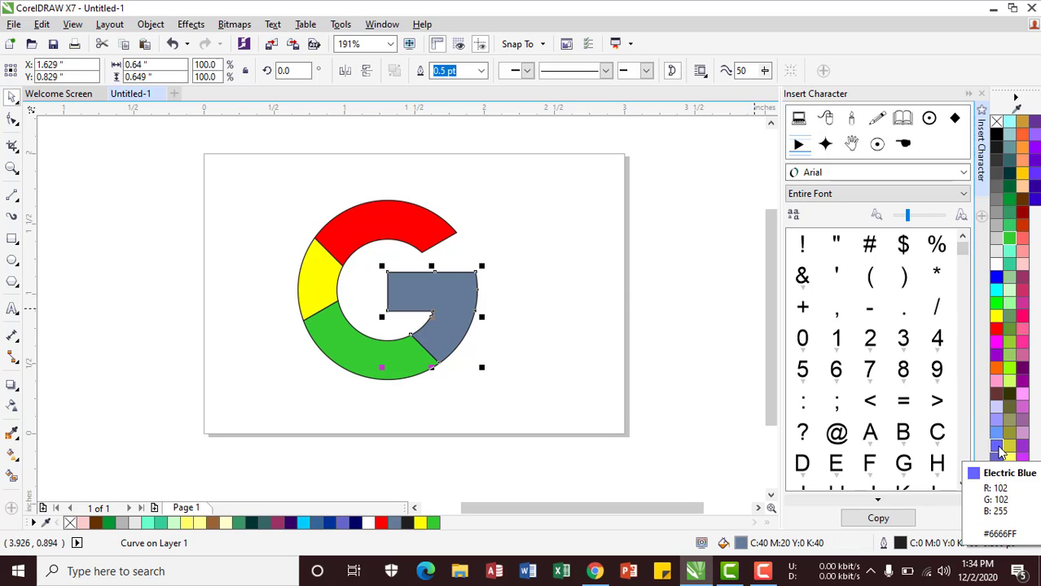
click(1000, 452)
click(506, 248)
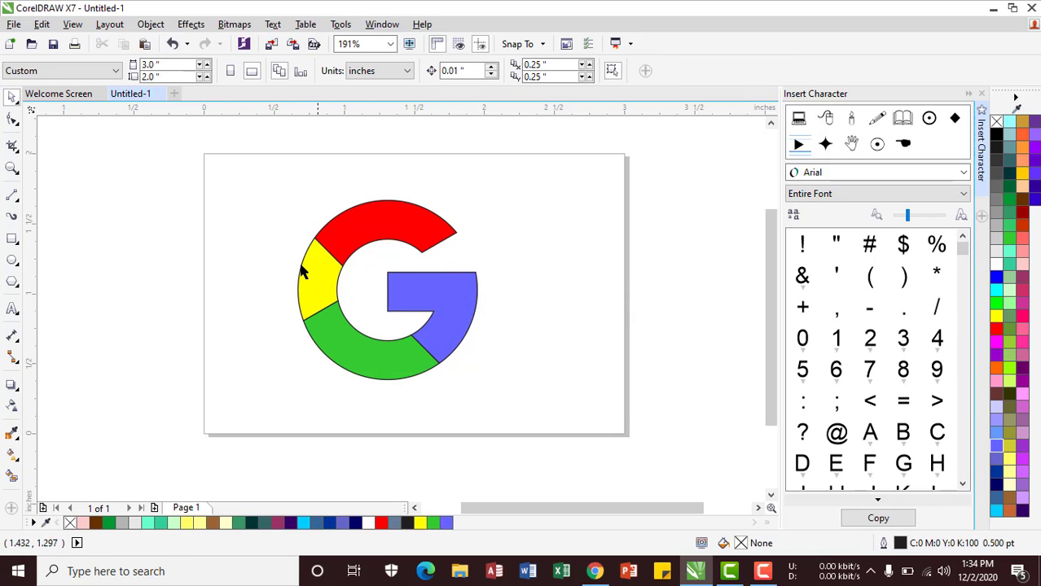
Select the yellow, red, green and blue segments in turn to review the coloured parts.
click(326, 274)
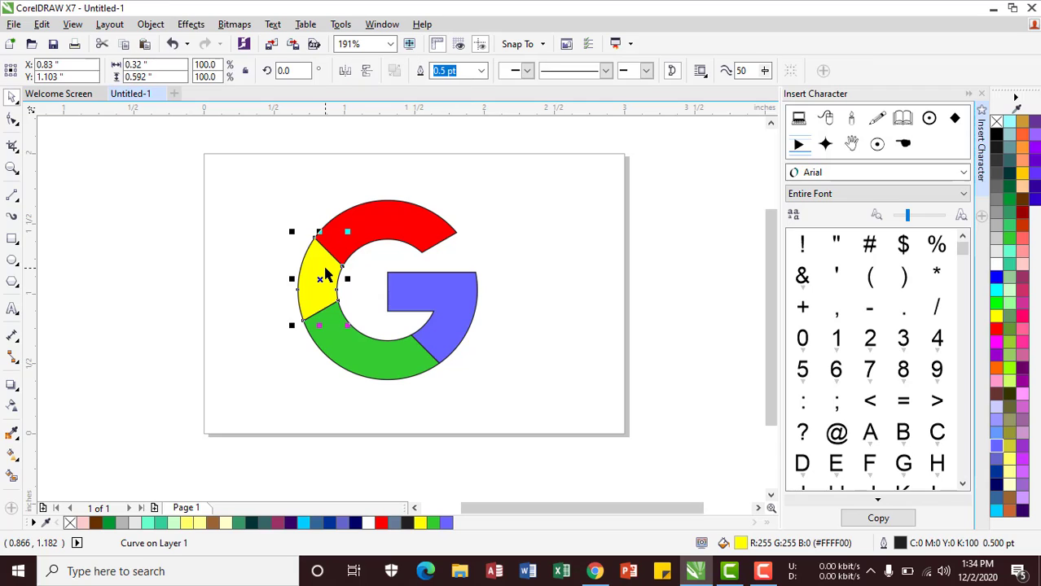
click(368, 210)
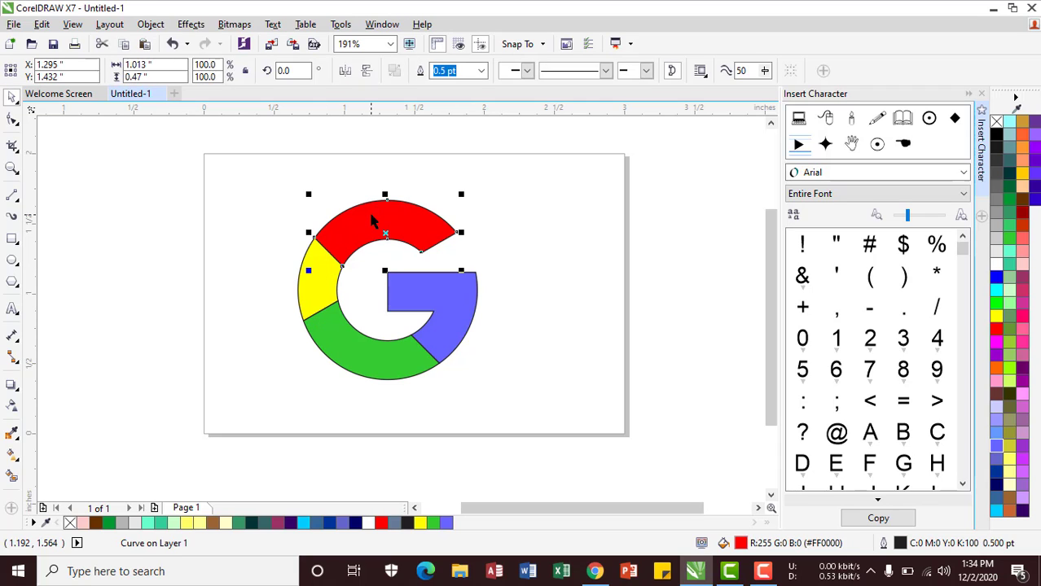
click(371, 355)
click(467, 306)
click(528, 255)
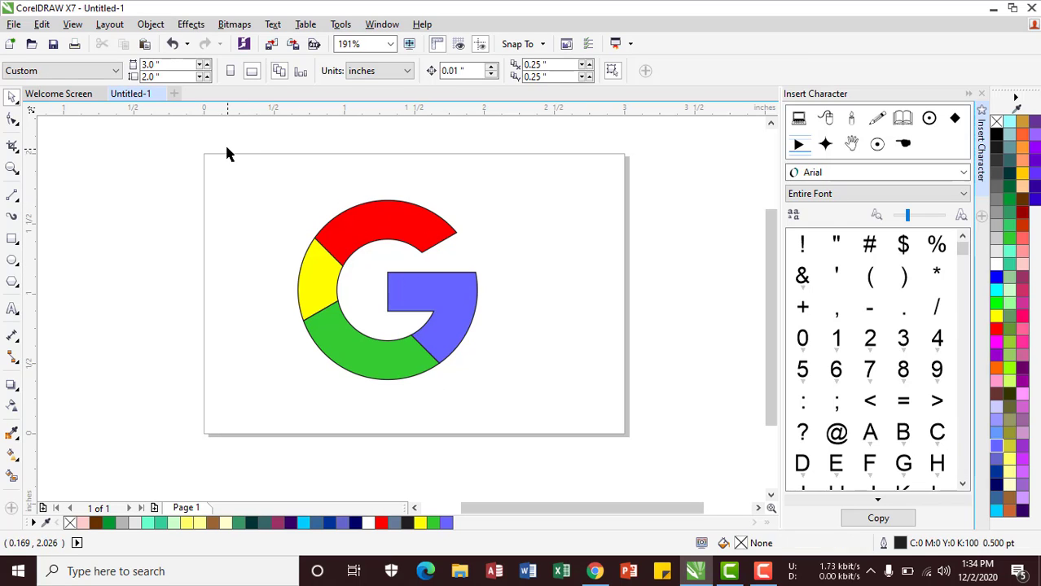
Remove the outline from all four coloured segments of the G.
drag(227, 148, 557, 448)
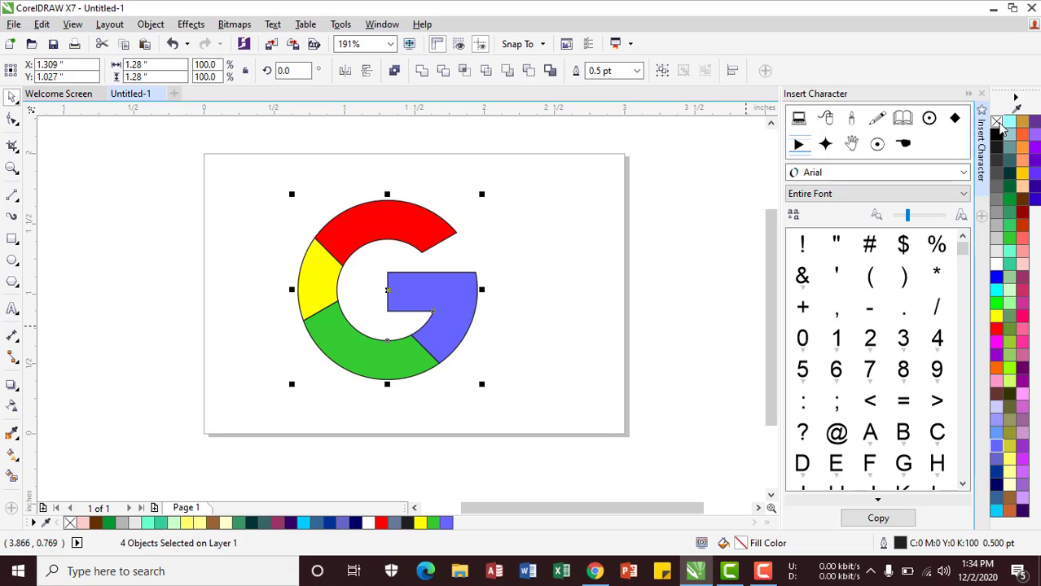
right_click(997, 123)
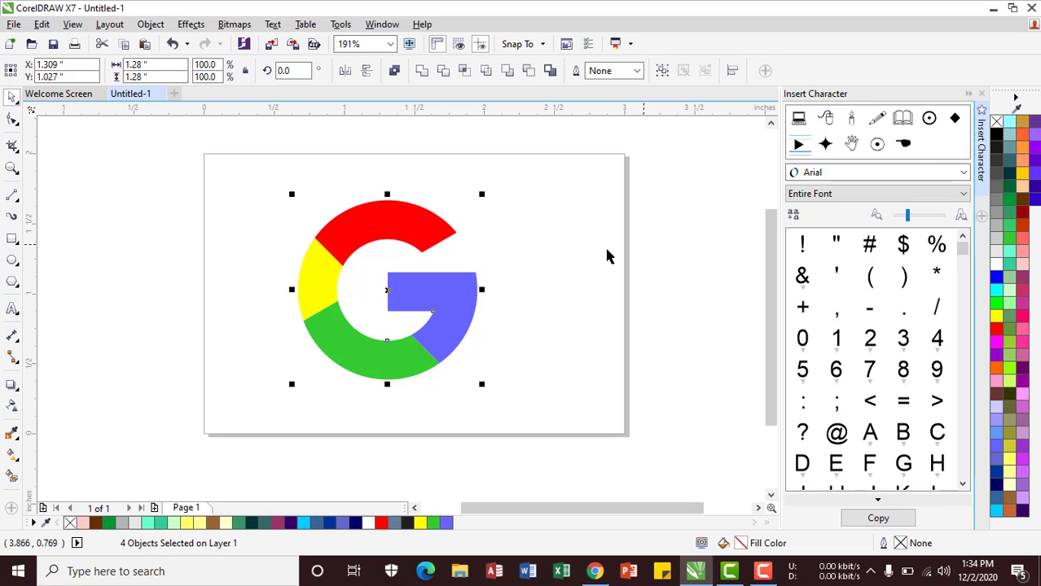
click(516, 257)
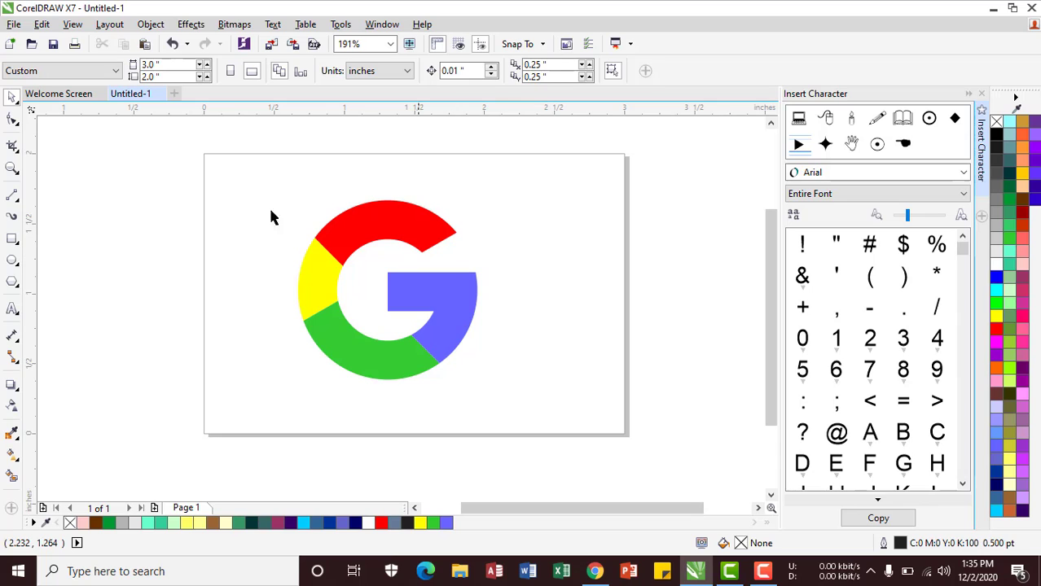
drag(210, 144, 600, 453)
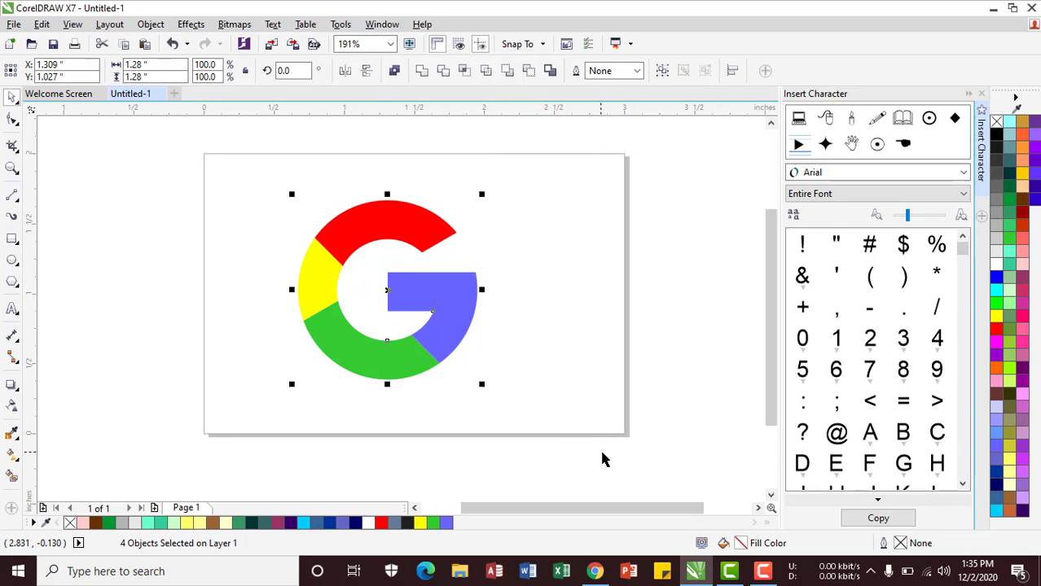
click(570, 329)
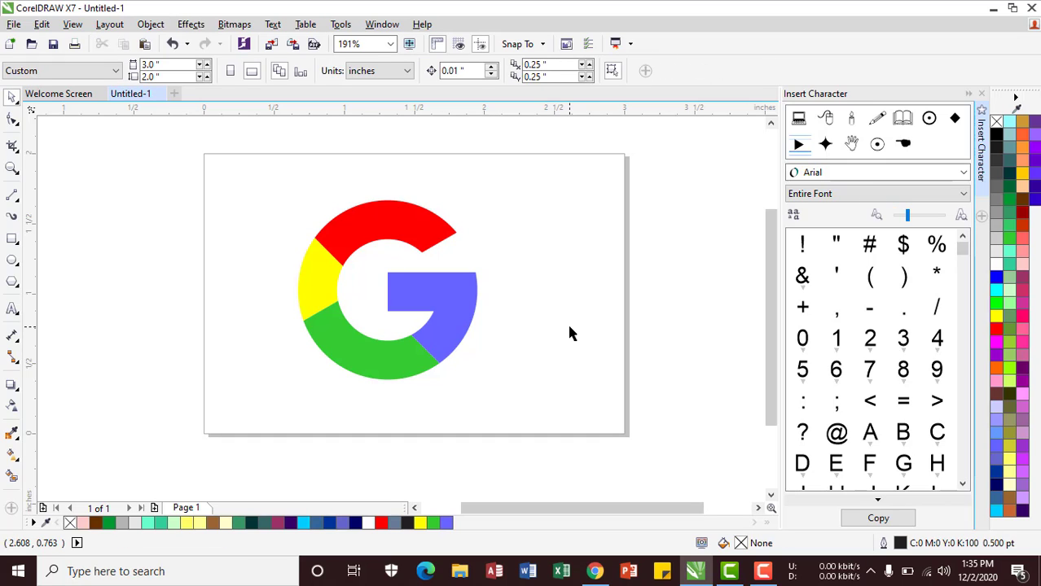